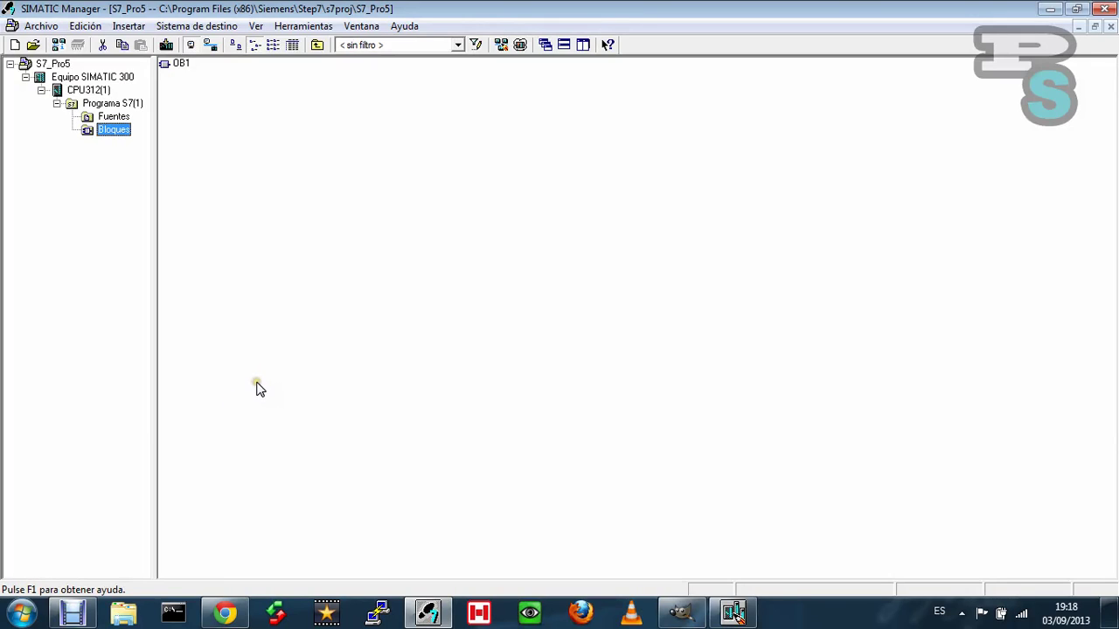
Open block OB1 from the Bloques folder of the S7_Pro5 project in the KOP/AWL/FUP editor
right_click(263, 330)
click(178, 66)
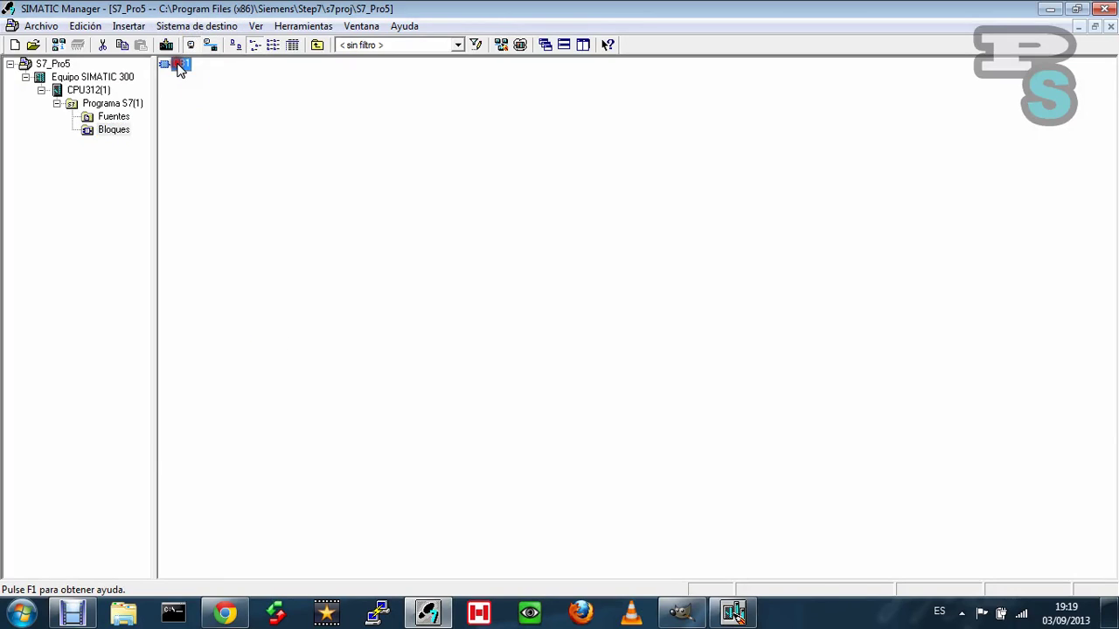
right_click(226, 178)
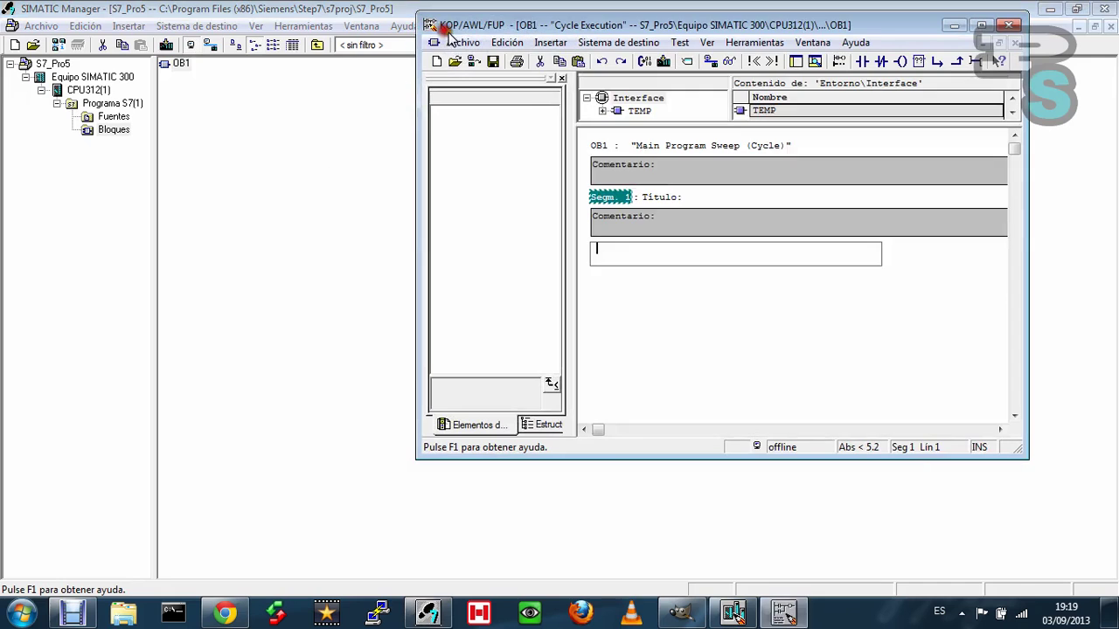
Reposition and enlarge the OB1 editor window, and make the variable declaration area taller
drag(455, 33, 193, 81)
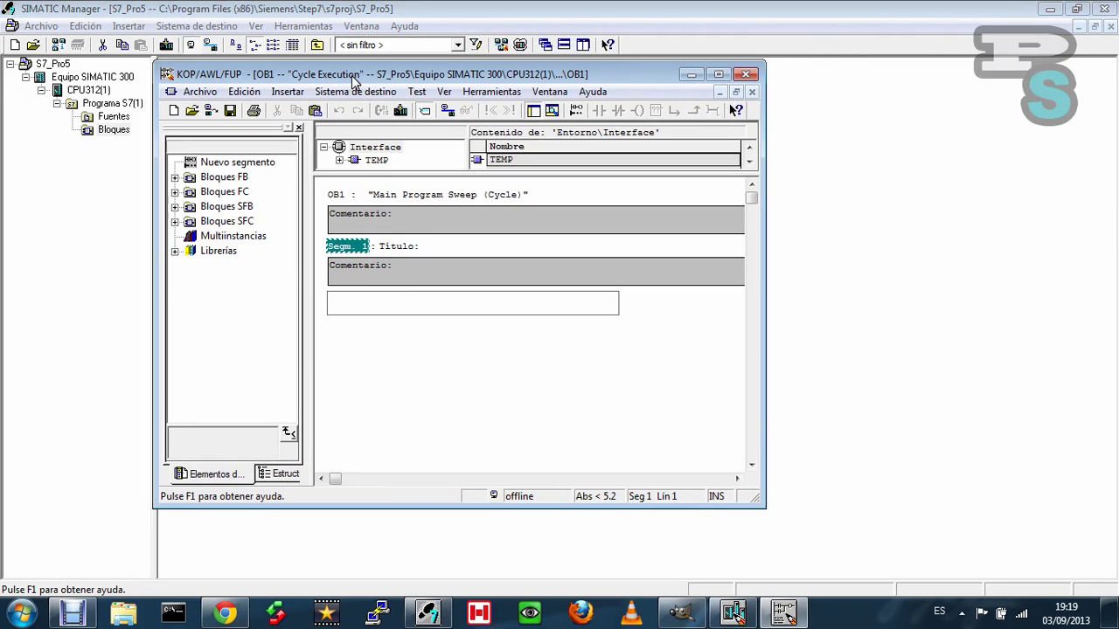
drag(354, 80, 259, 77)
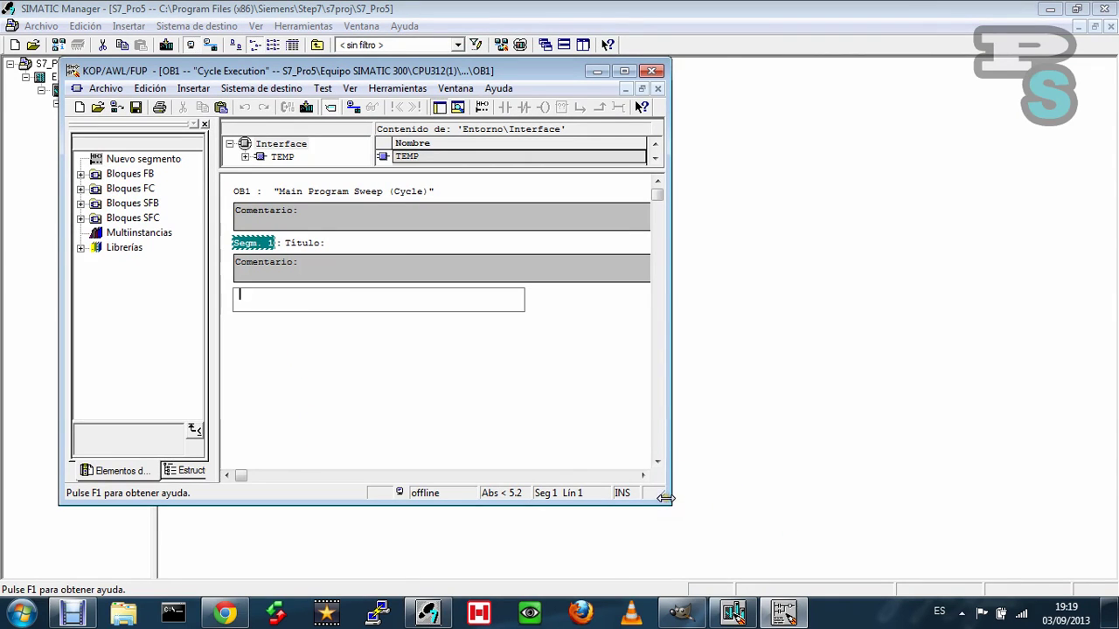
drag(669, 485, 838, 586)
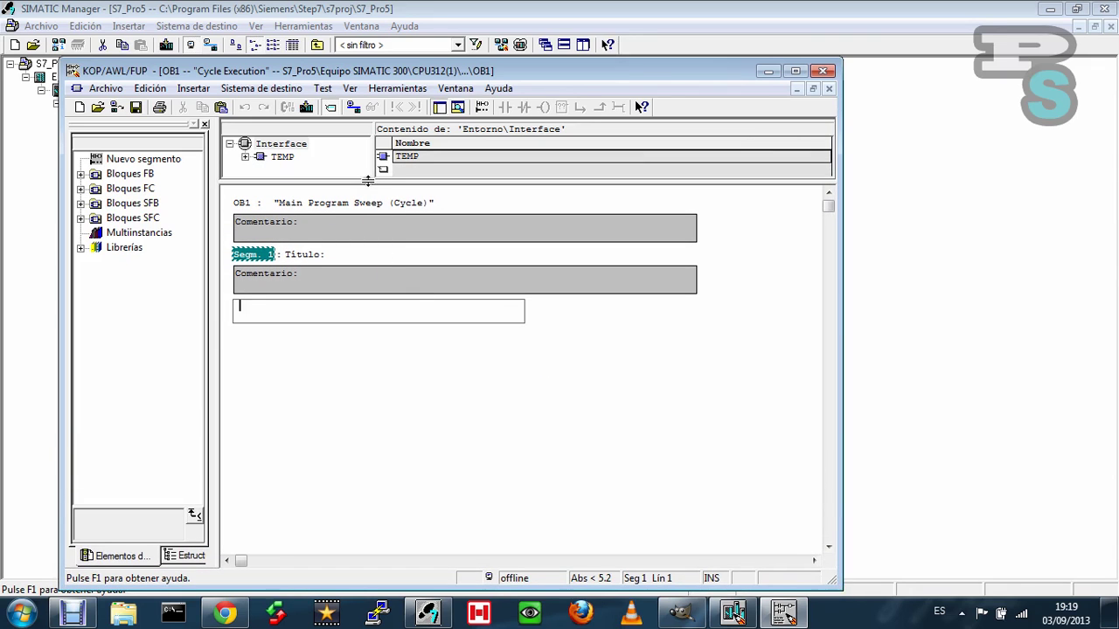
drag(368, 180, 374, 293)
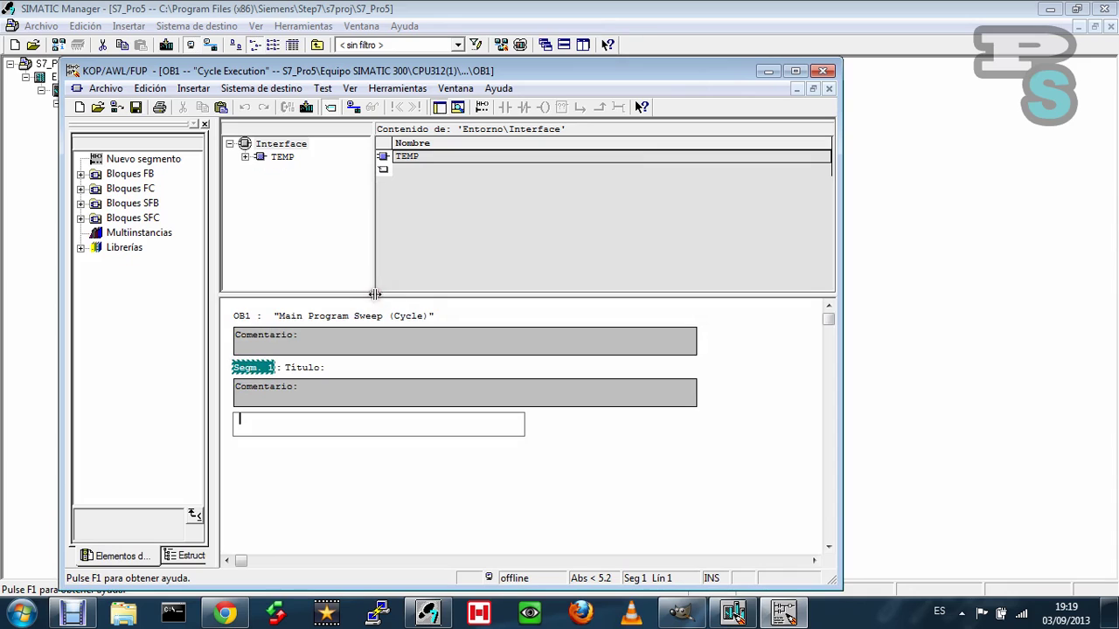
Display OB1's TEMP variables and widen the Nombre and Tipo de datos columns until their contents are fully readable
click(246, 157)
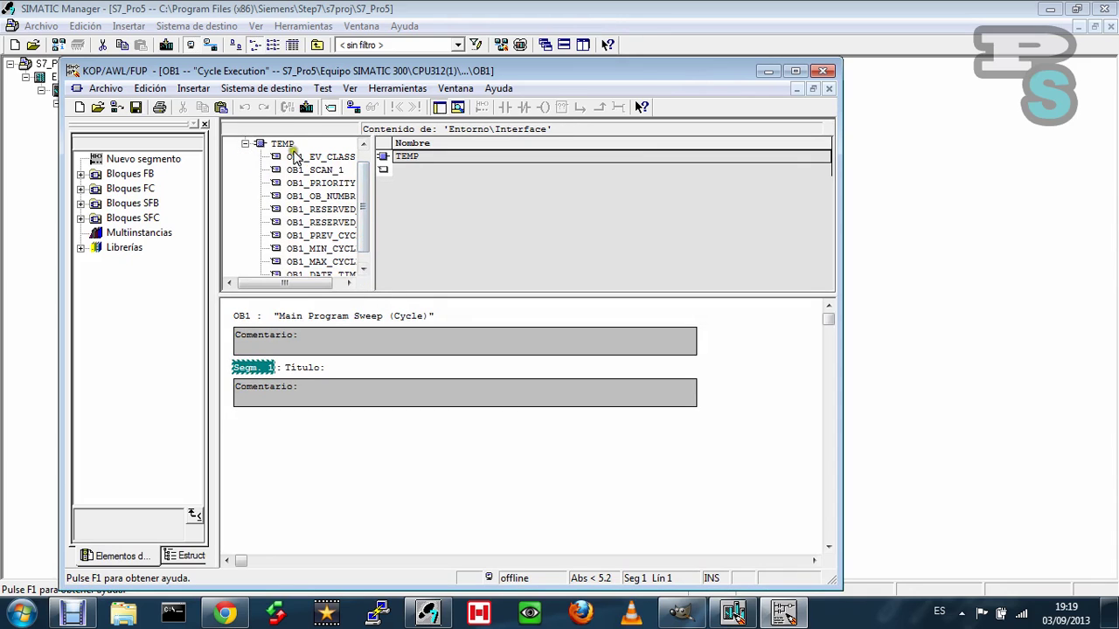
click(280, 144)
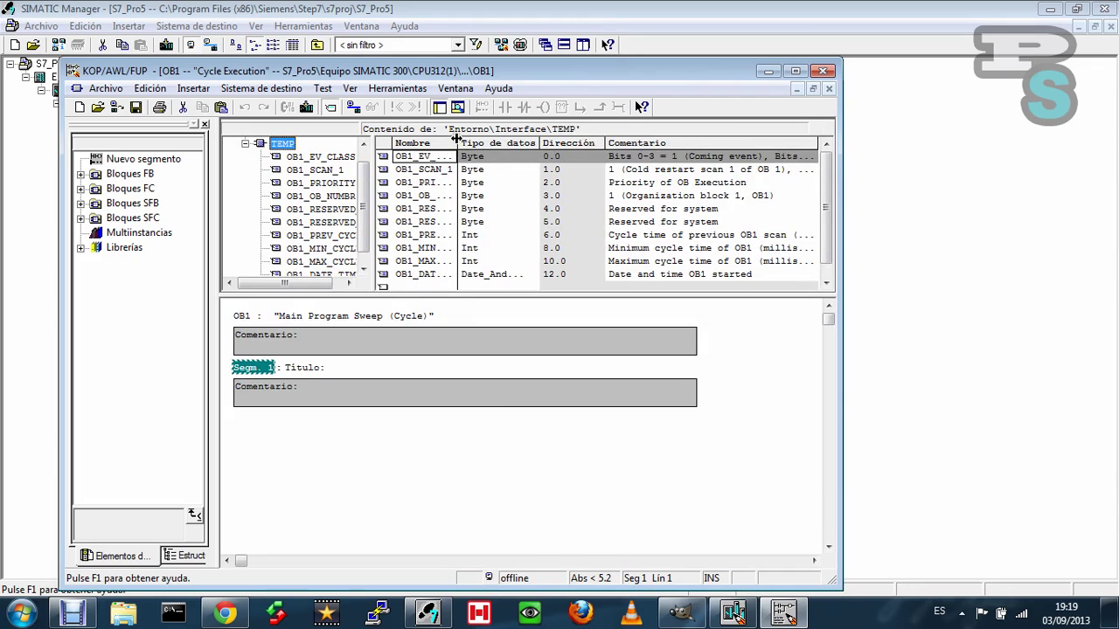
drag(458, 143, 512, 142)
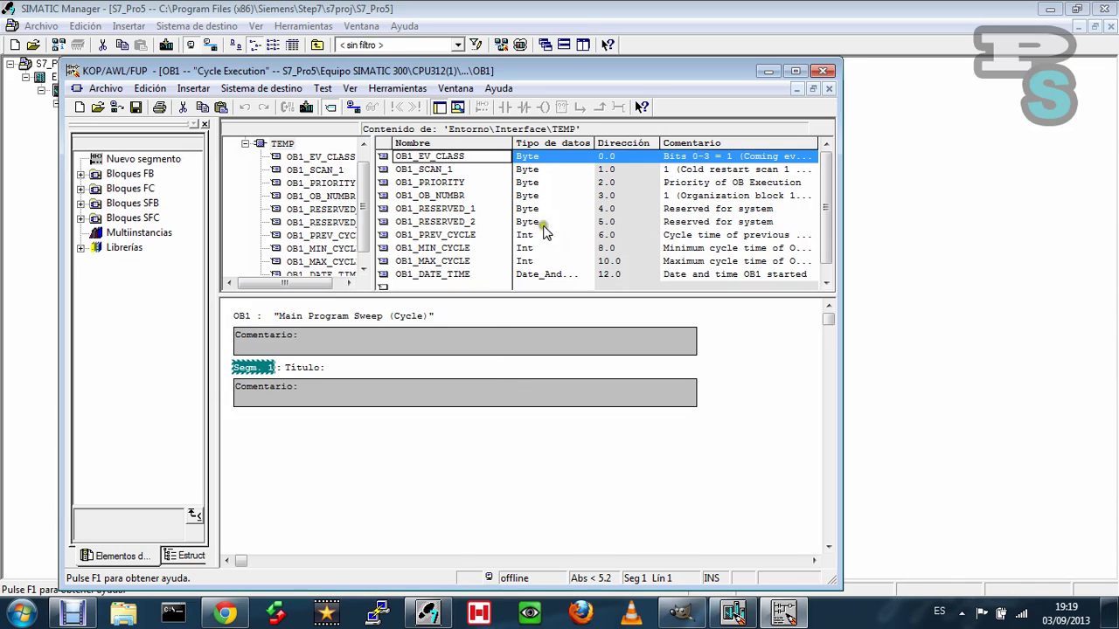
drag(596, 143, 622, 143)
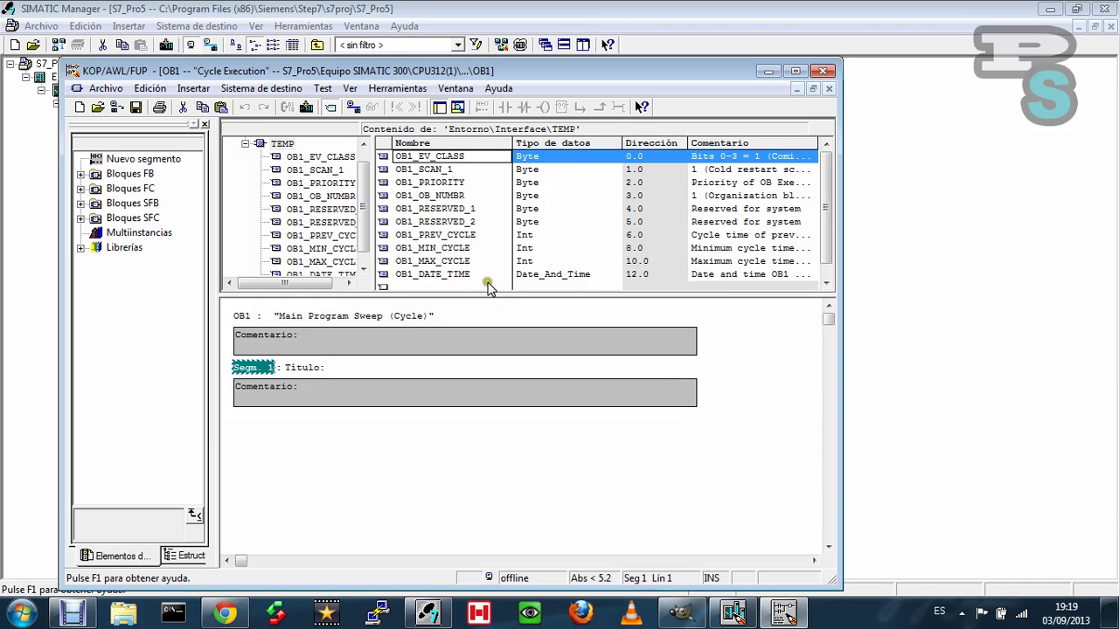
Examine OB1's minimum, maximum and previous cycle time variables, widening the editor window to read their full comments
click(449, 250)
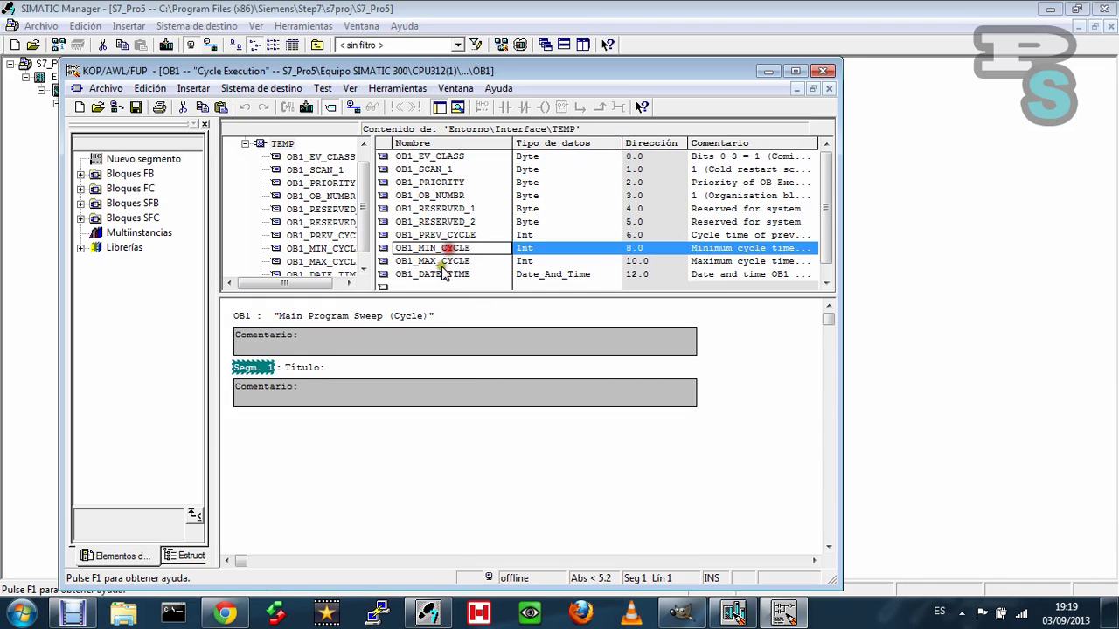
click(449, 262)
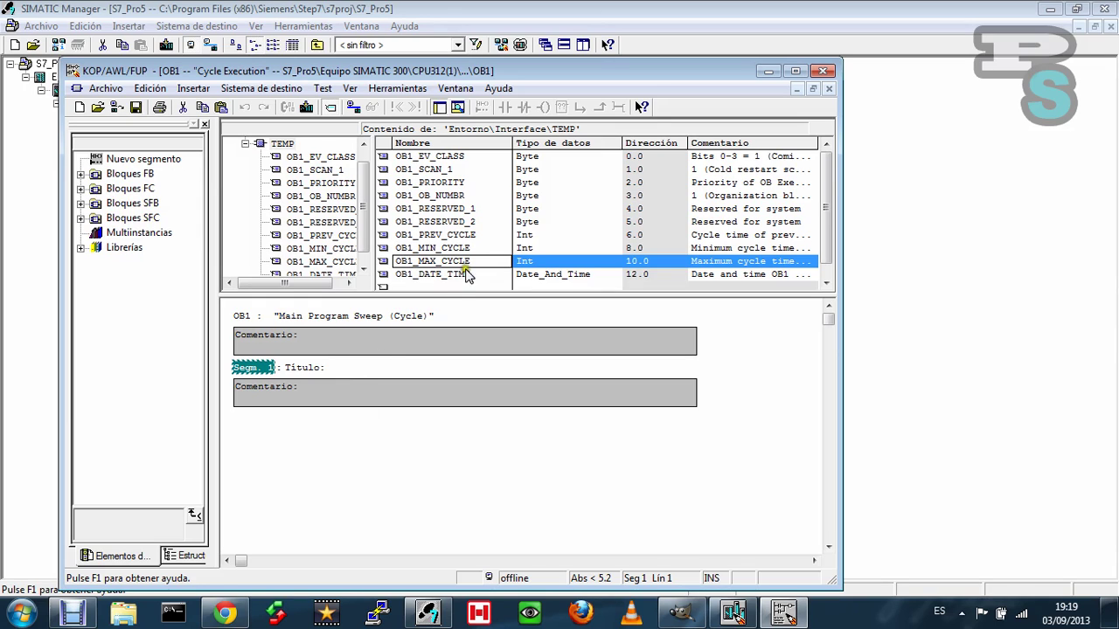
click(507, 252)
click(439, 313)
click(811, 225)
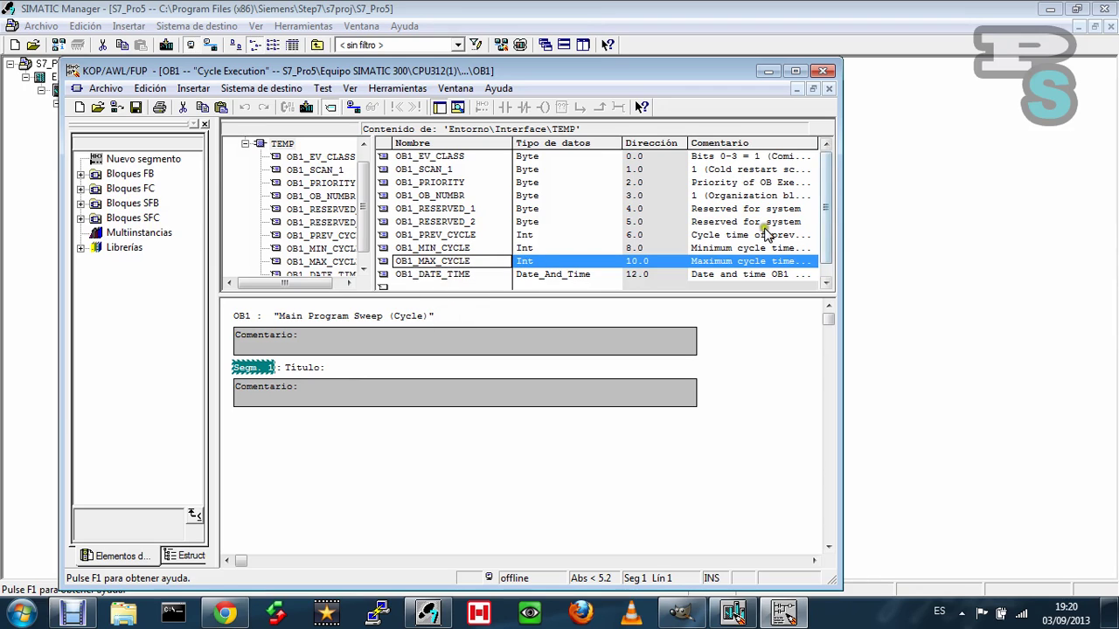
drag(842, 303, 1058, 303)
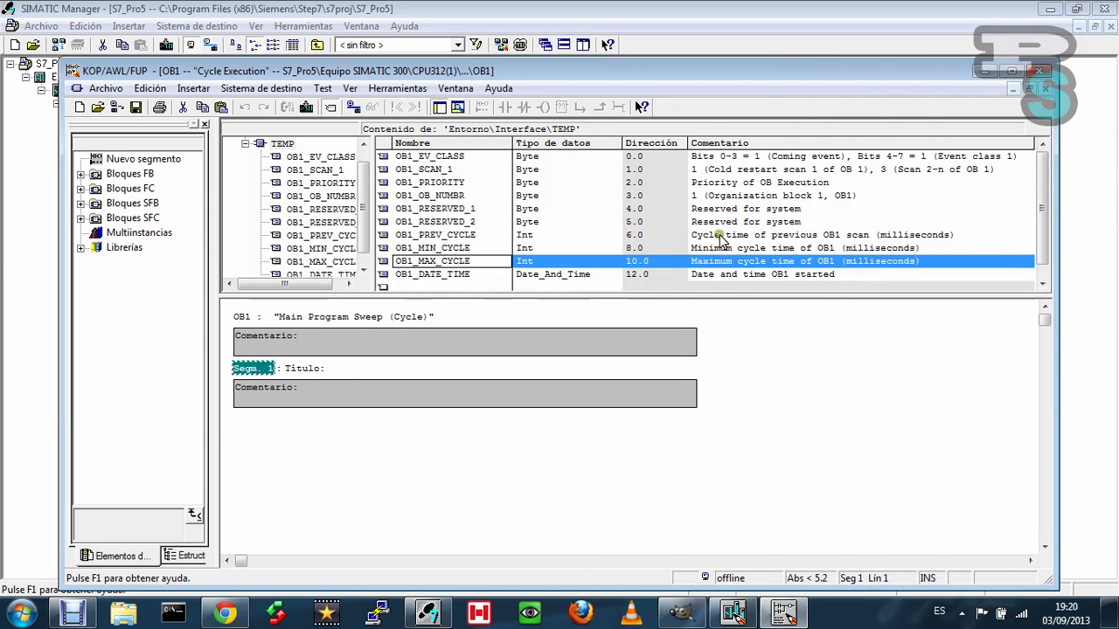
click(726, 259)
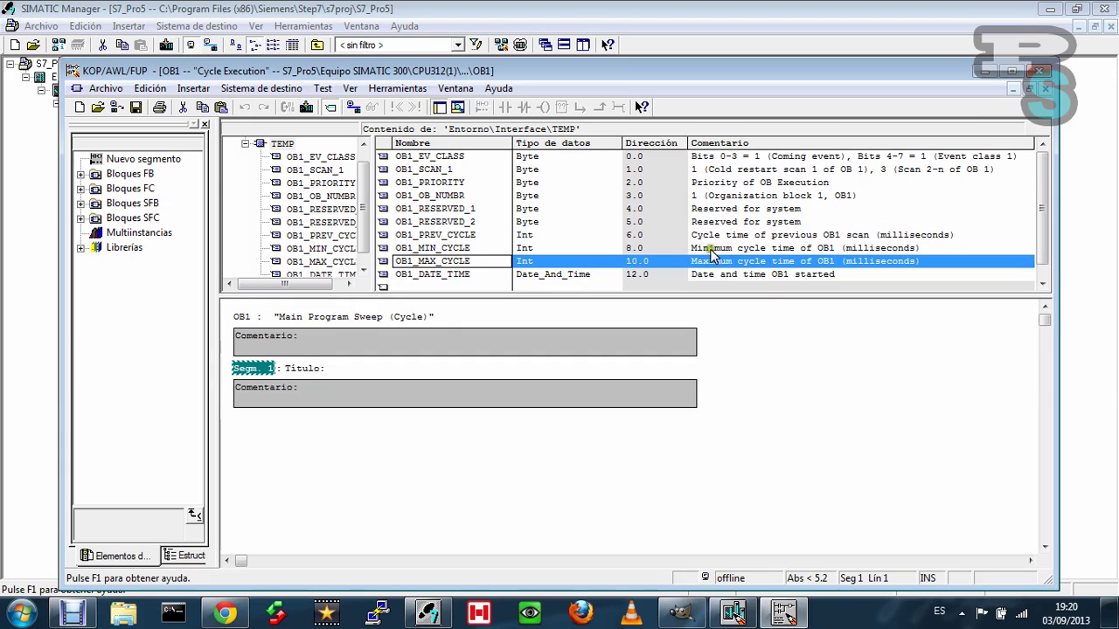
click(706, 234)
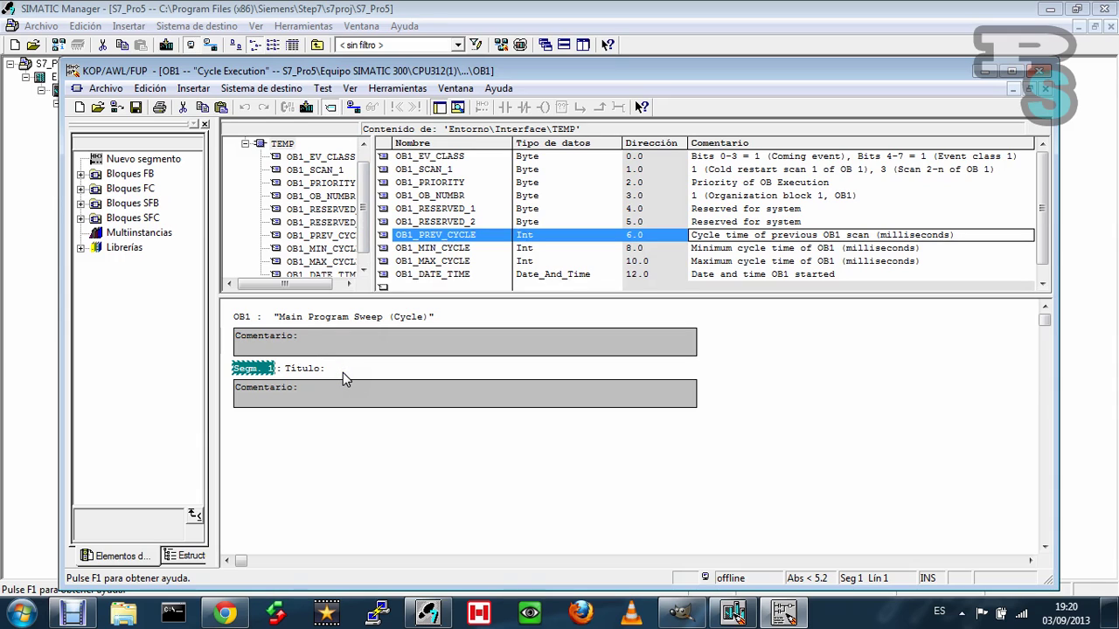
Minimize the OB1 editor, switch to HW Config and move the CPU 312 properties dialog aside
click(986, 72)
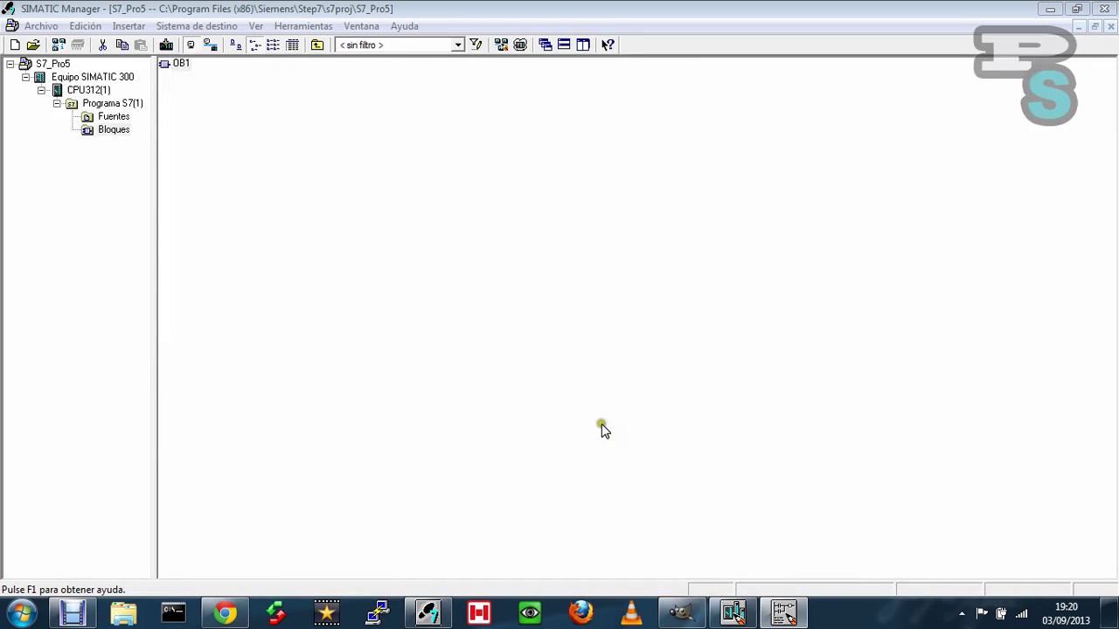
click(733, 612)
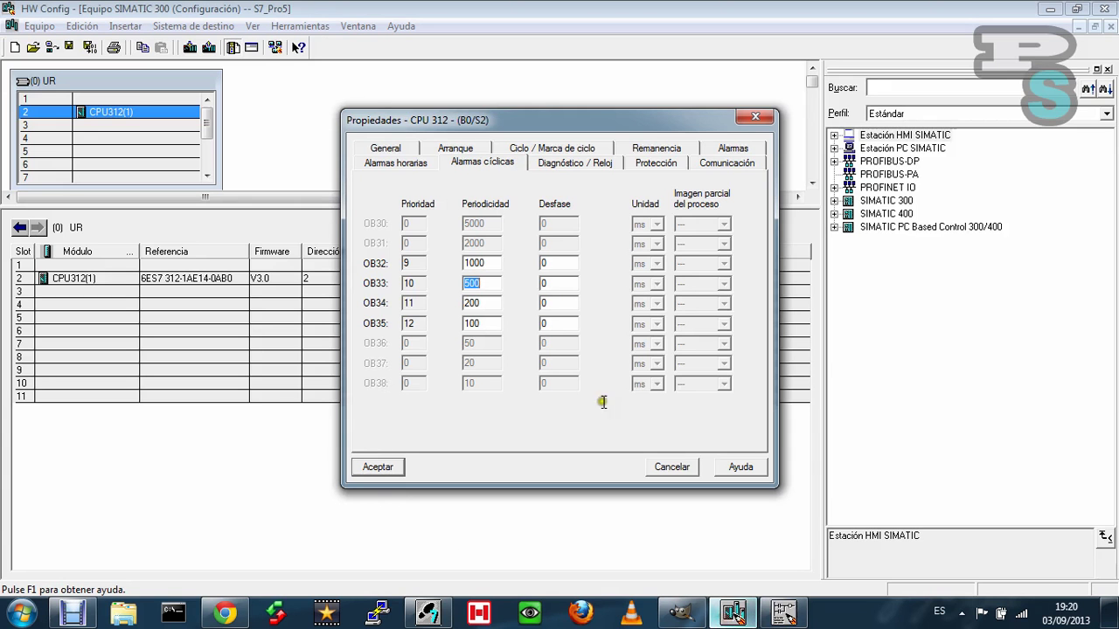
drag(481, 122, 287, 128)
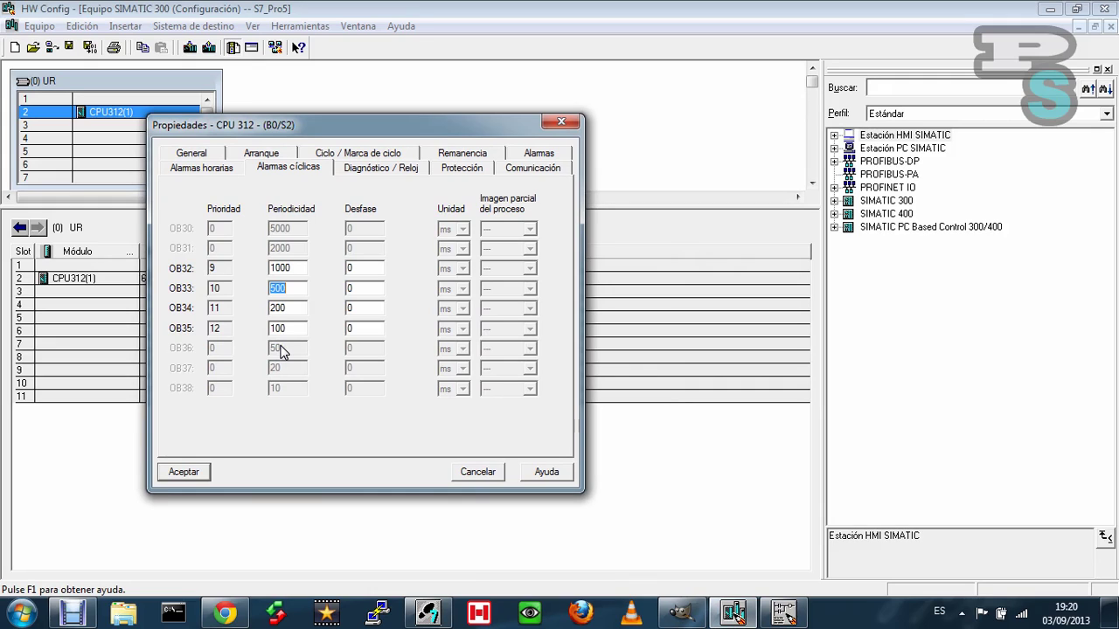
Examine the cyclic interrupt periodicities of OB32, OB33, OB34 and OB35 and compare them with their priorities
double_click(283, 268)
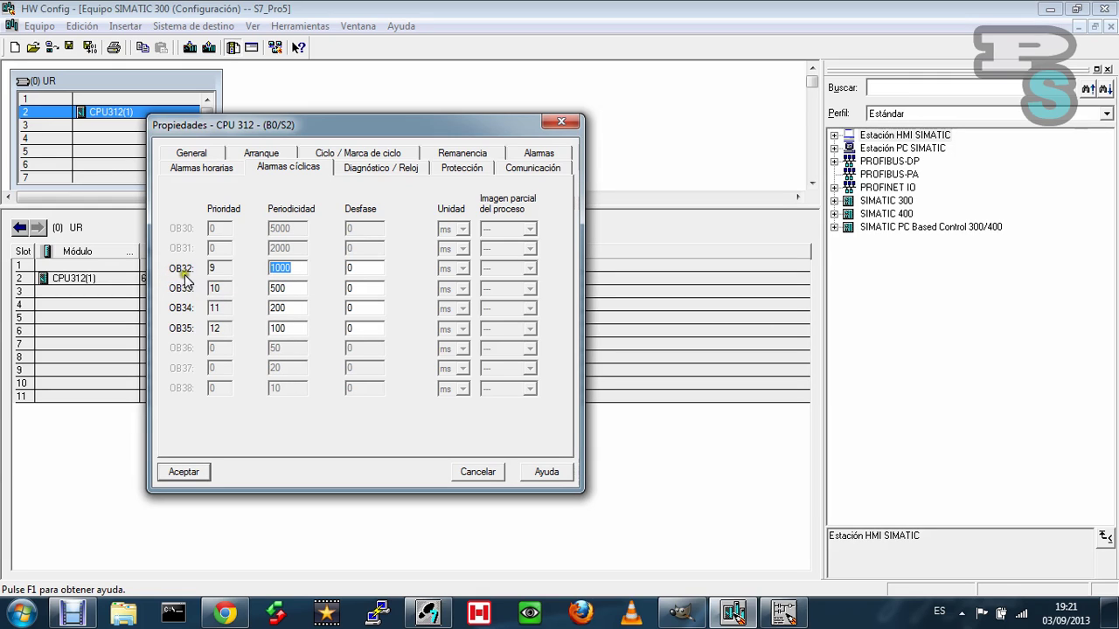
mouse_move(298, 267)
mouse_down()
mouse_move(306, 278)
mouse_move(264, 264)
mouse_move(275, 270)
mouse_up()
double_click(282, 293)
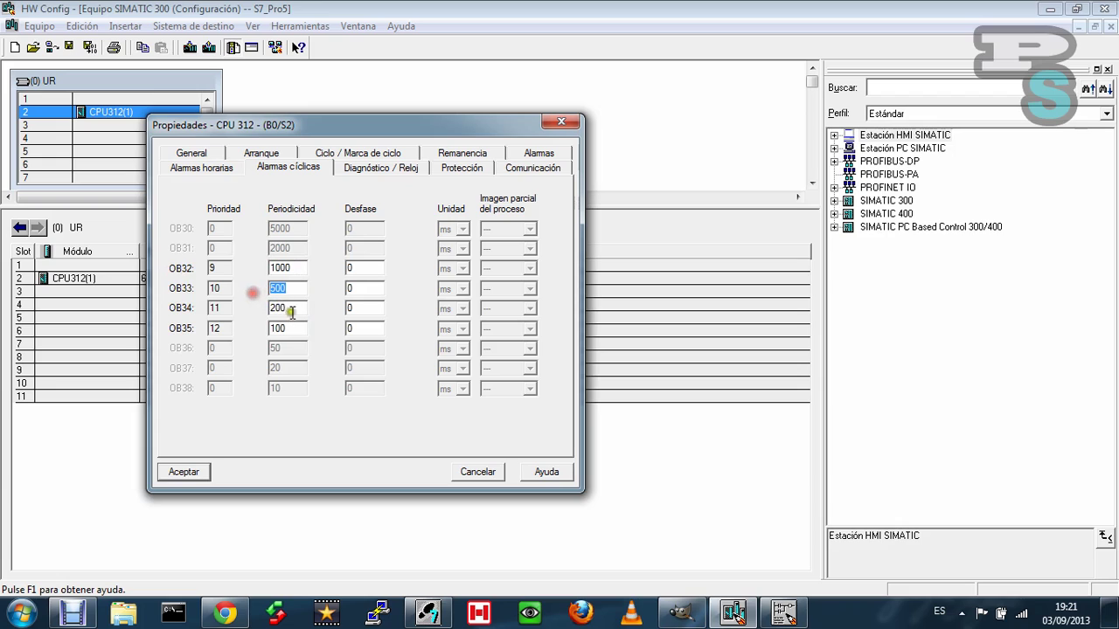
double_click(288, 307)
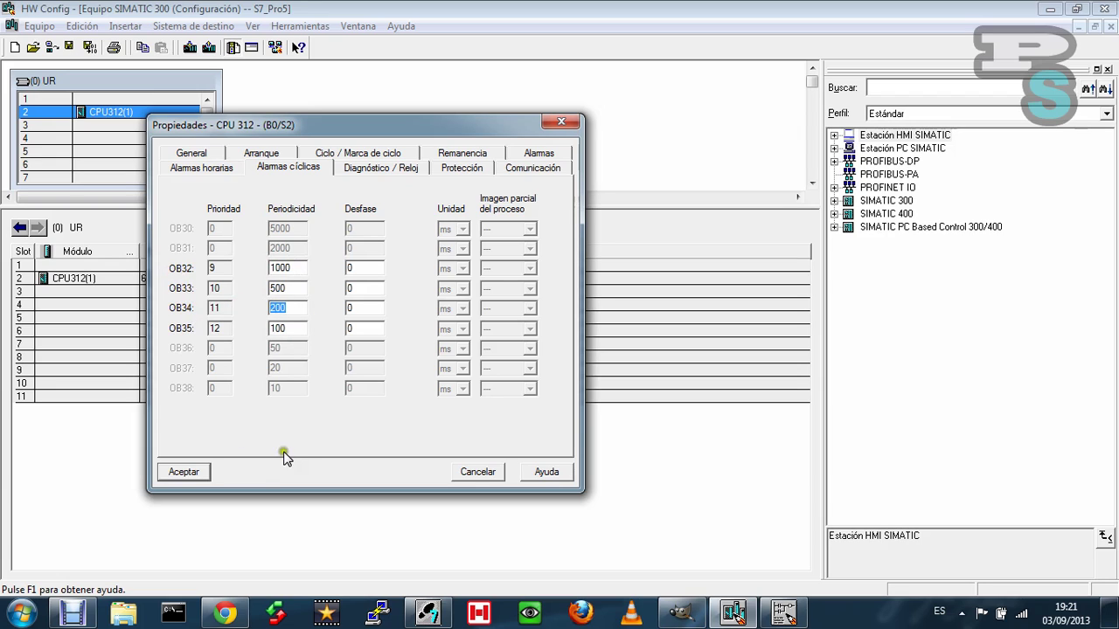
double_click(305, 329)
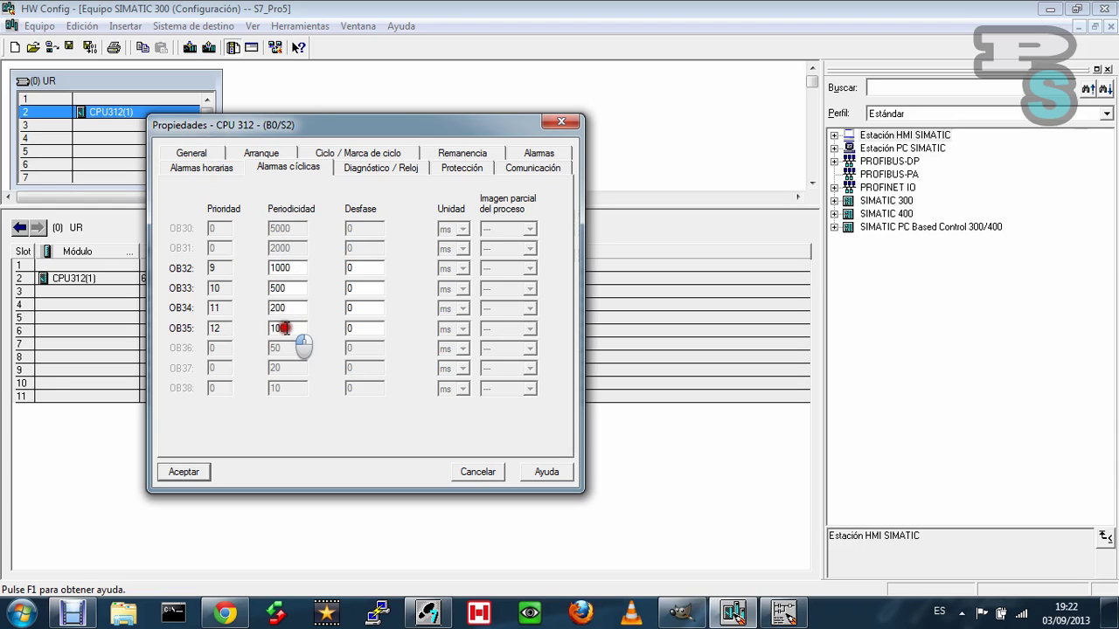
drag(285, 328, 259, 328)
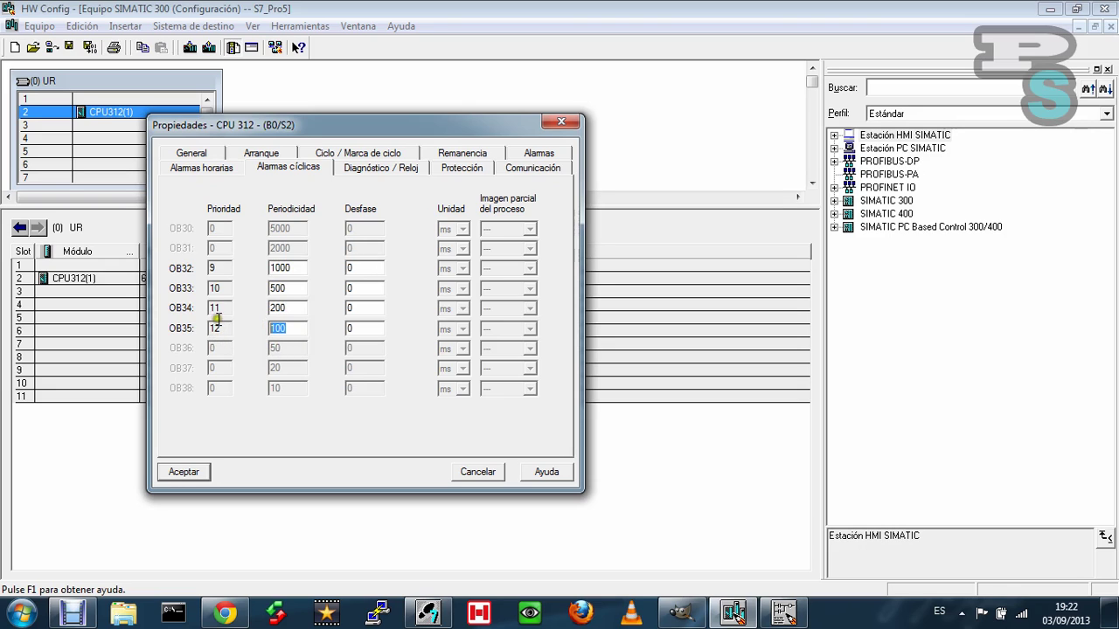
click(277, 327)
drag(291, 306, 212, 307)
drag(288, 329, 218, 324)
click(261, 292)
drag(302, 265, 268, 266)
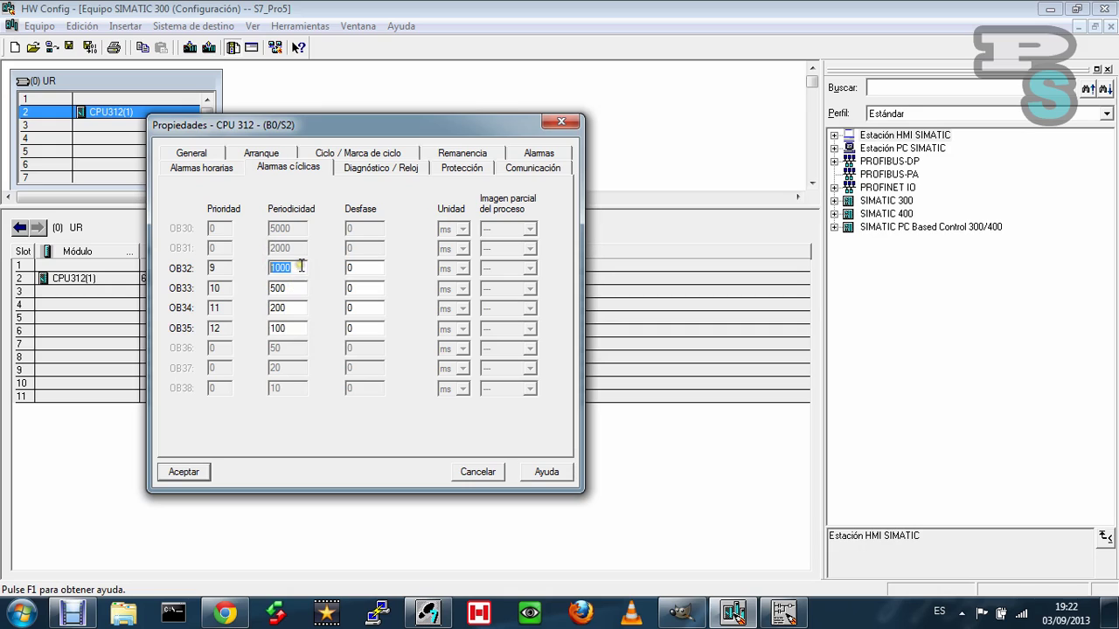
click(292, 269)
Set the cyclic interrupt phase offsets (Desfase) to 10 for OB34, 20 for OB33 and 30 for OB32
drag(355, 326, 315, 333)
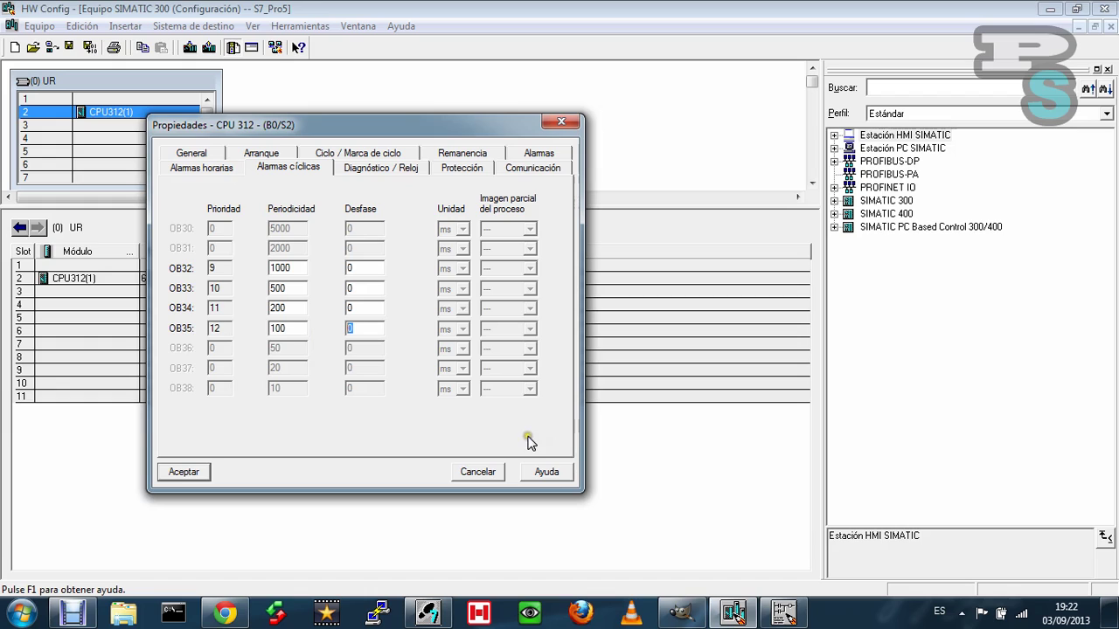
drag(360, 308, 300, 305)
drag(355, 288, 374, 305)
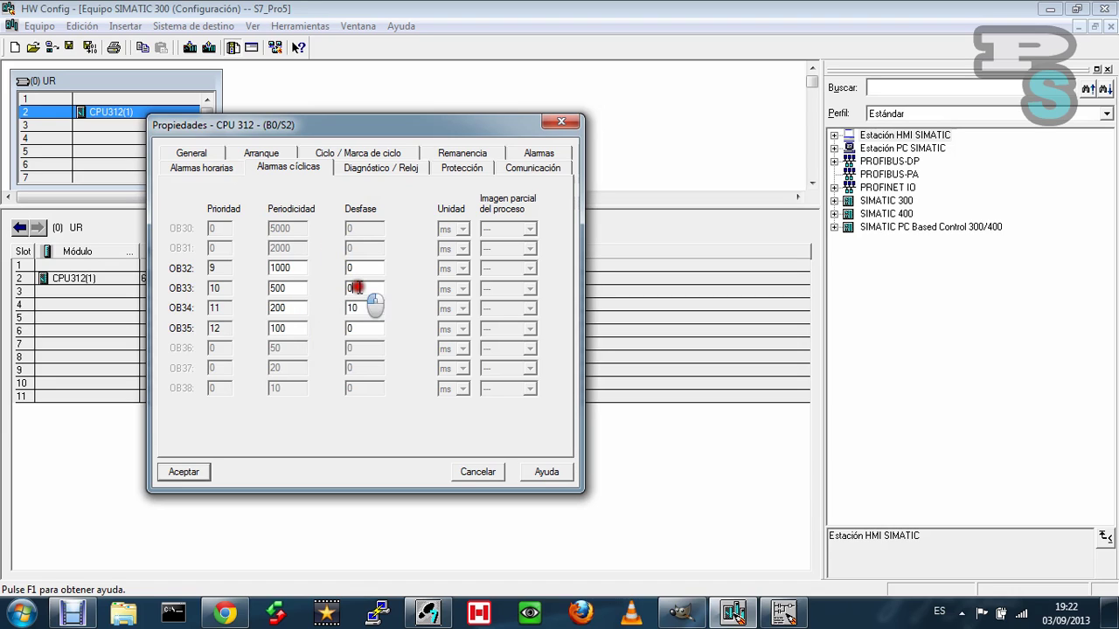
text(20)
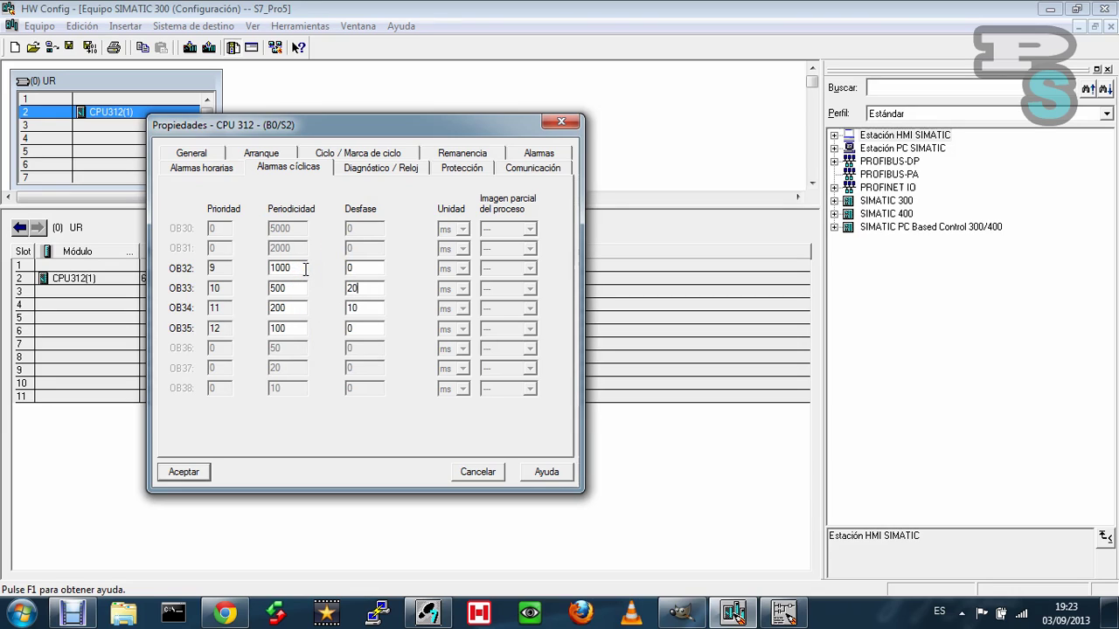
drag(354, 268, 381, 285)
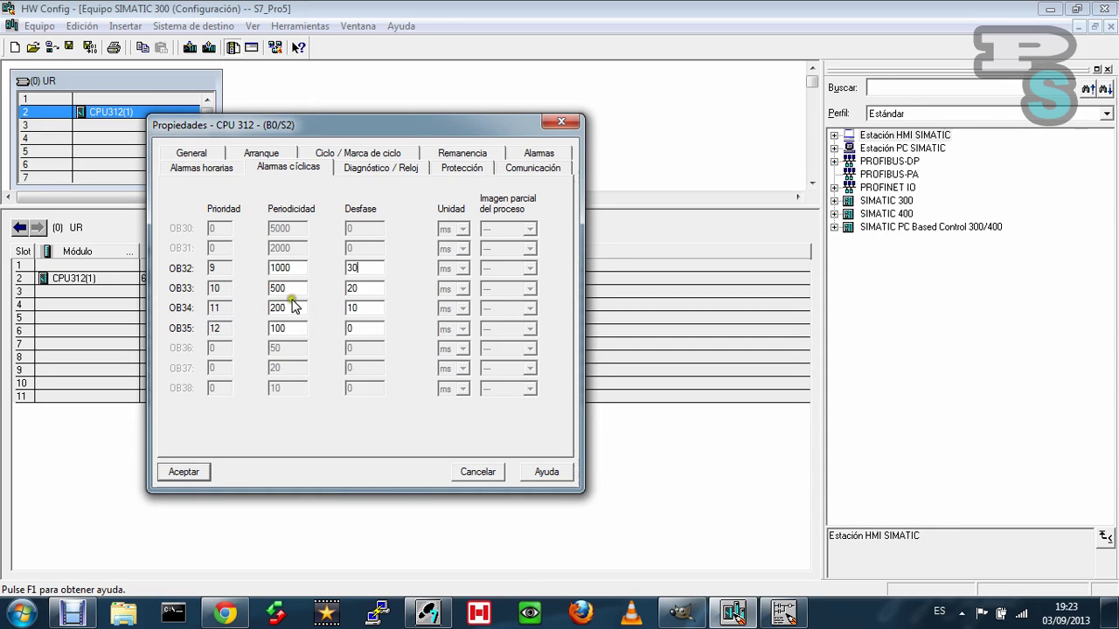
double_click(282, 325)
click(276, 311)
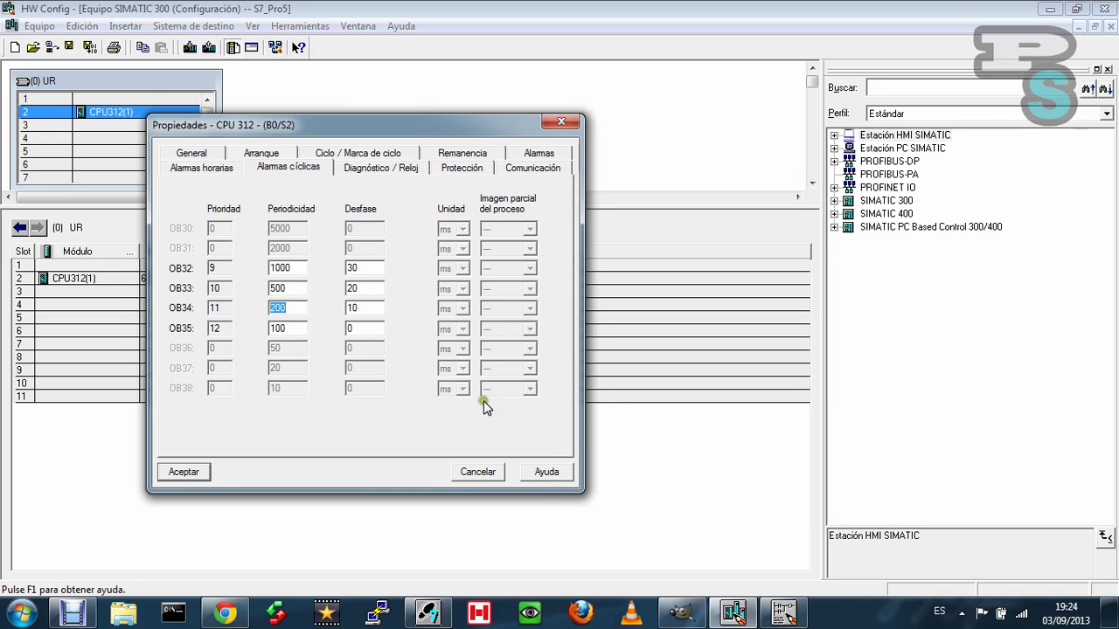
Review the CPU's Diagnóstico / Reloj settings and Alarmas priorities, and display the Alarmas horarias settings
click(389, 167)
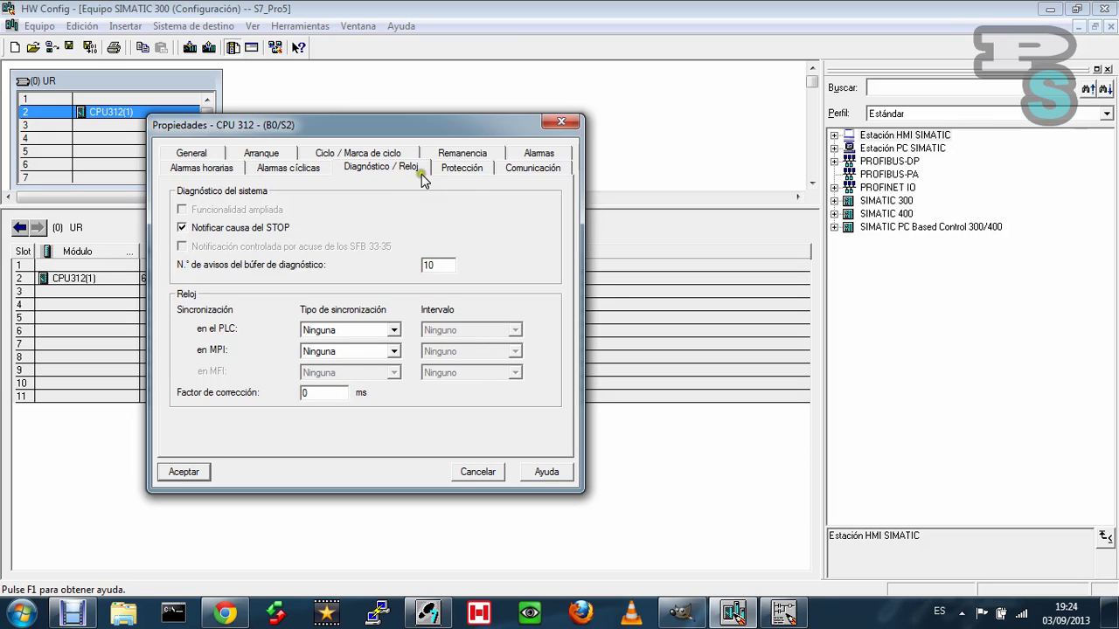
click(530, 155)
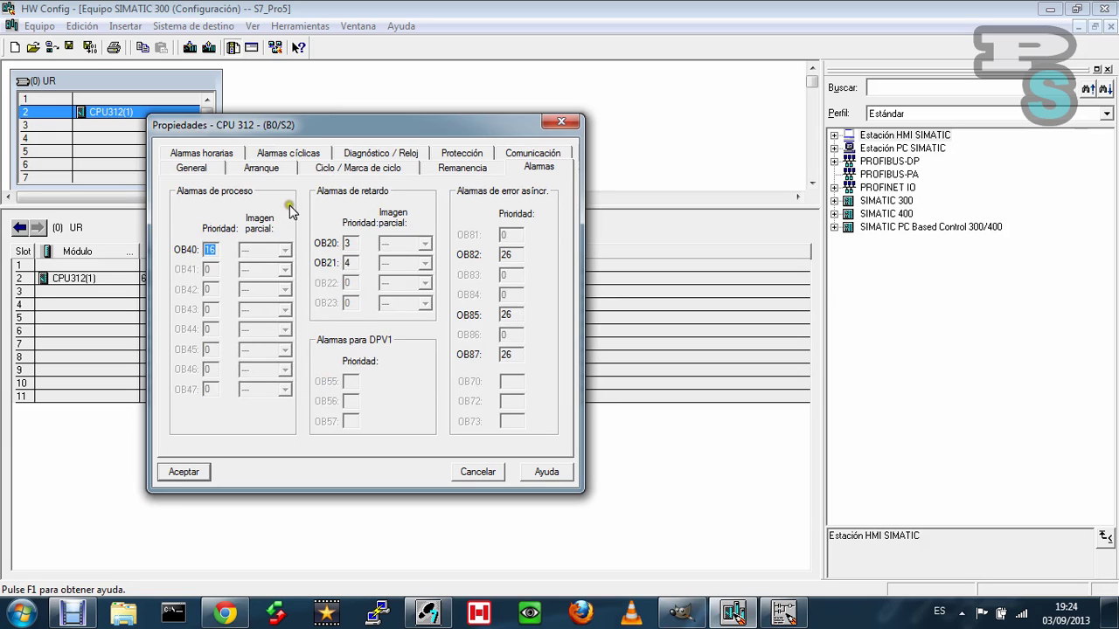
click(231, 155)
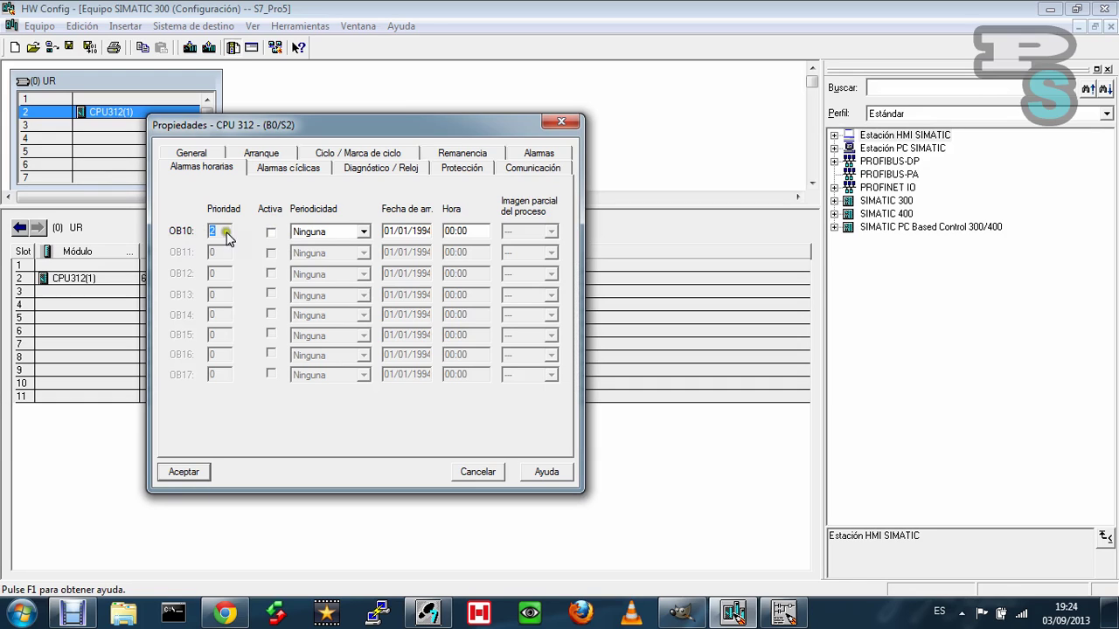
Examine the periodicity options available for OB10, from Ninguna and Una vez through Último del mes and Anual
click(363, 232)
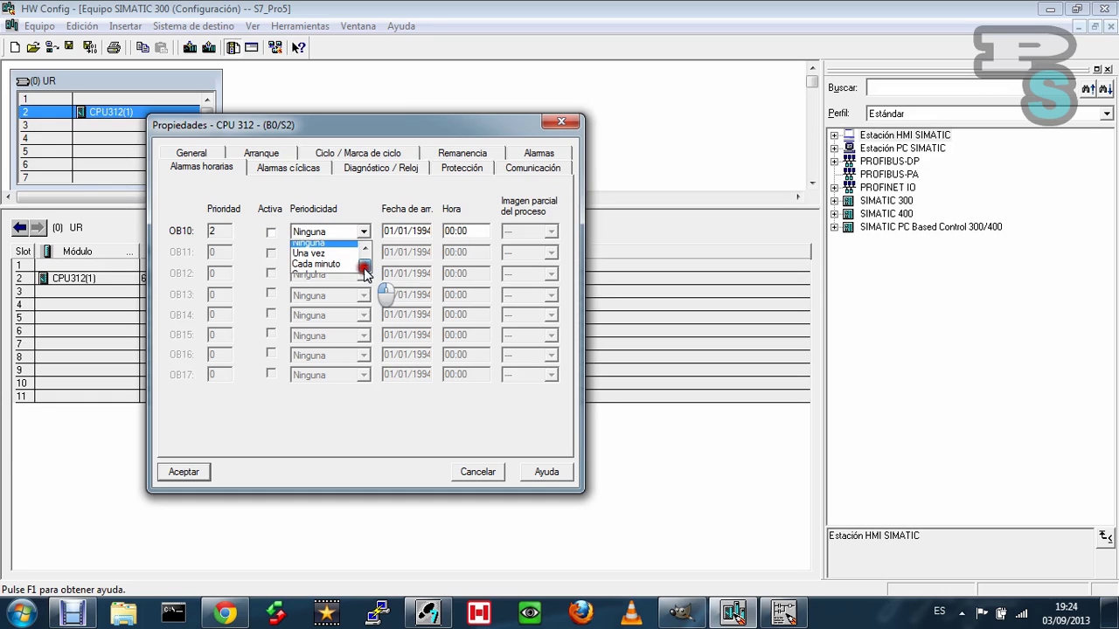
click(366, 270)
click(365, 269)
click(365, 270)
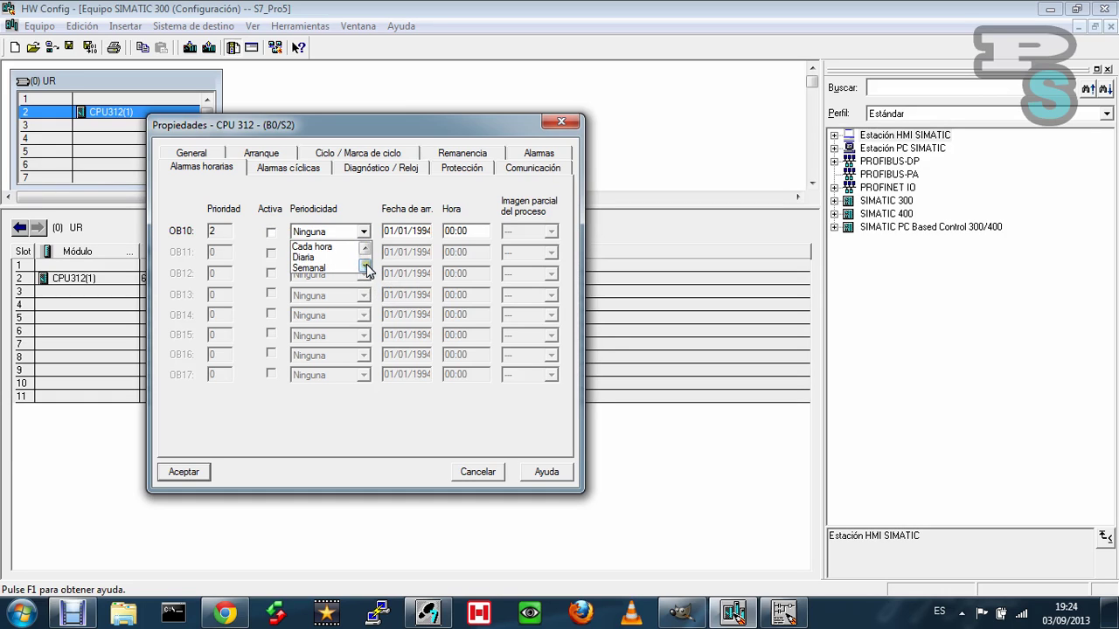
click(365, 269)
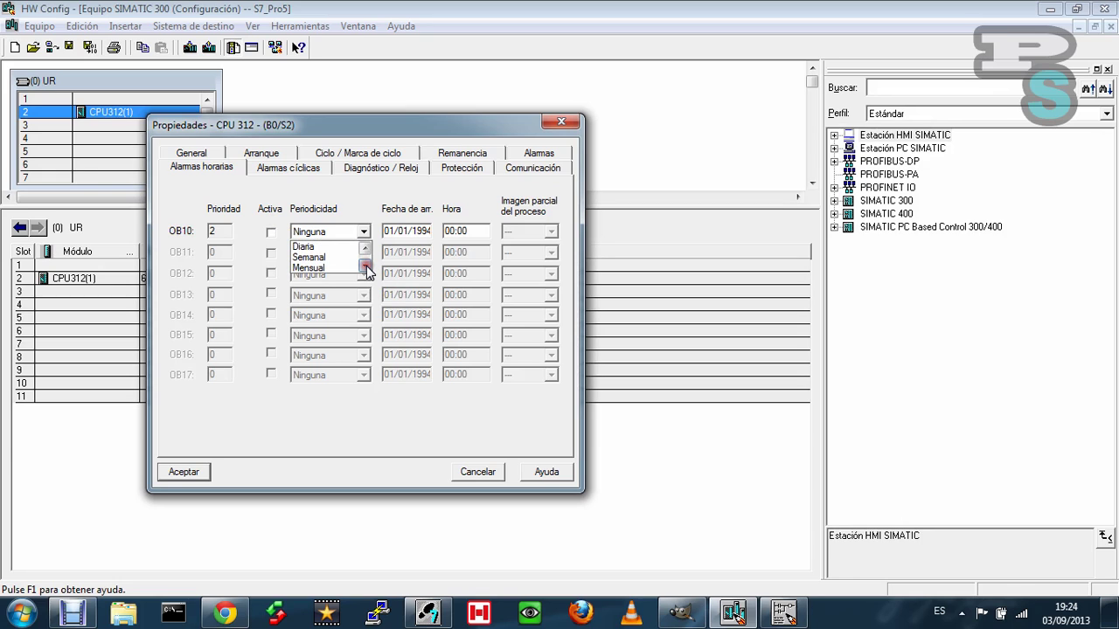
click(365, 268)
click(366, 268)
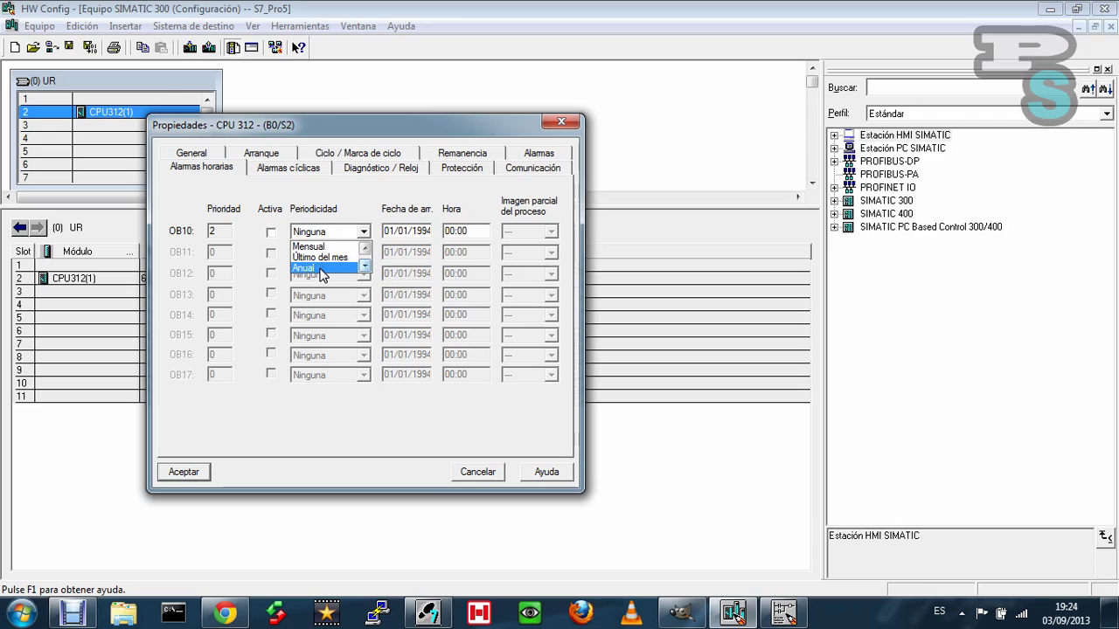
scroll(326, 260, up, 1)
Activate the OB10 time-of-day interrupt and set its periodicity to Diaria
click(271, 232)
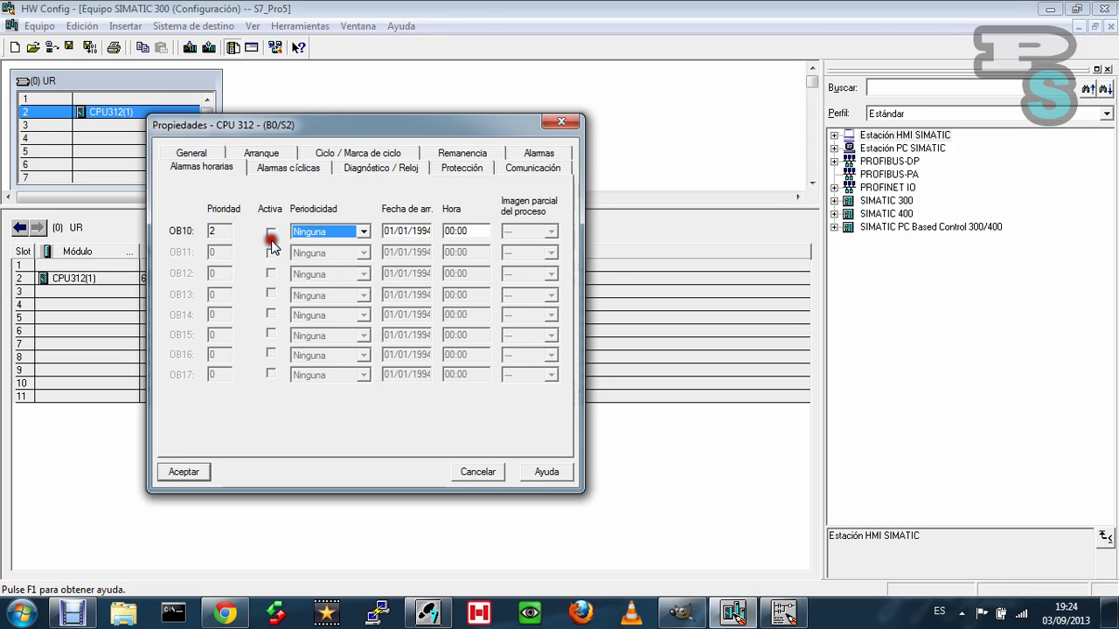
click(271, 233)
click(423, 230)
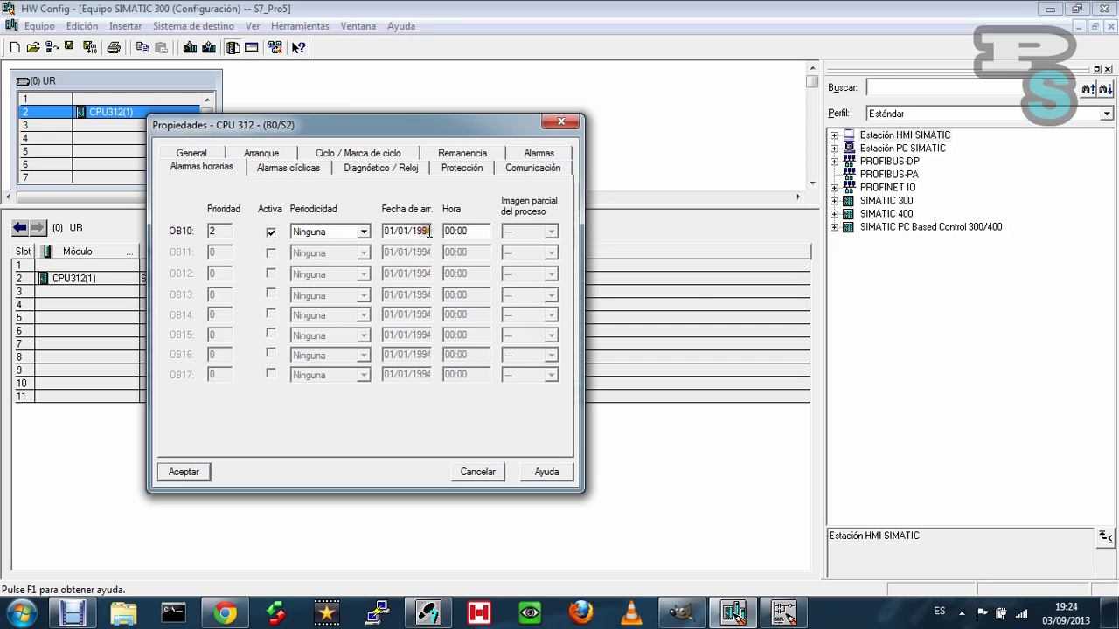
double_click(424, 231)
click(363, 231)
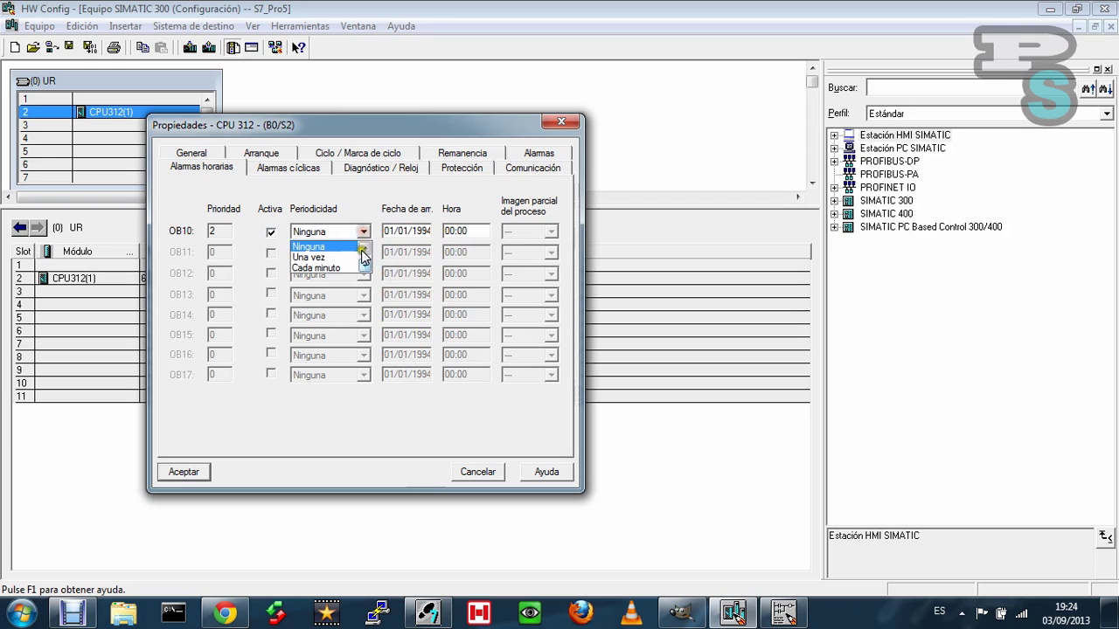
click(365, 267)
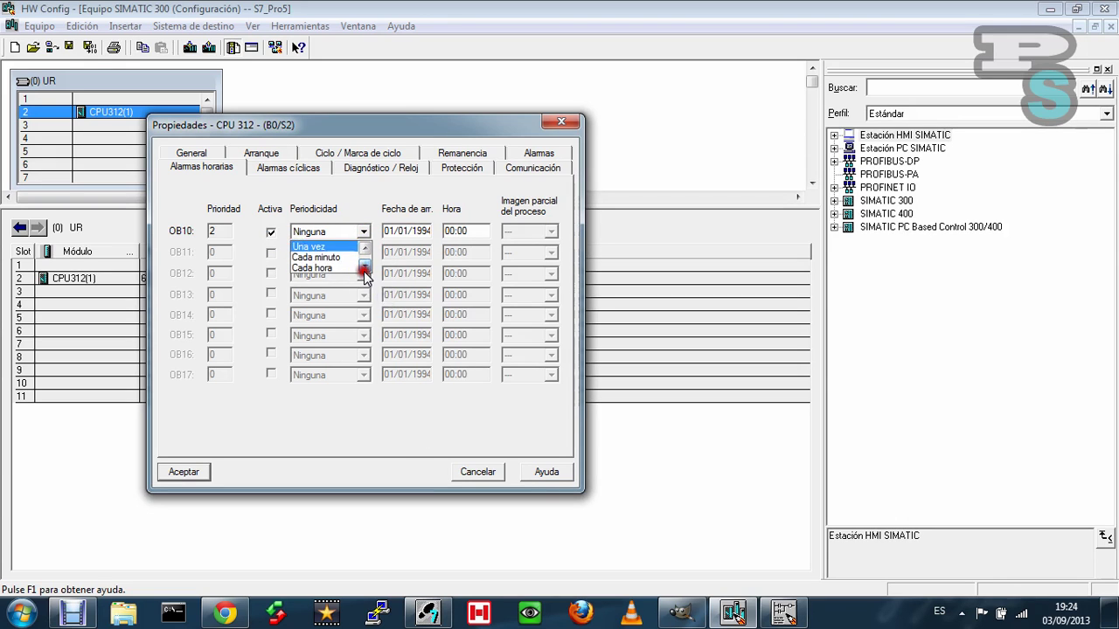
click(364, 267)
click(365, 266)
click(338, 259)
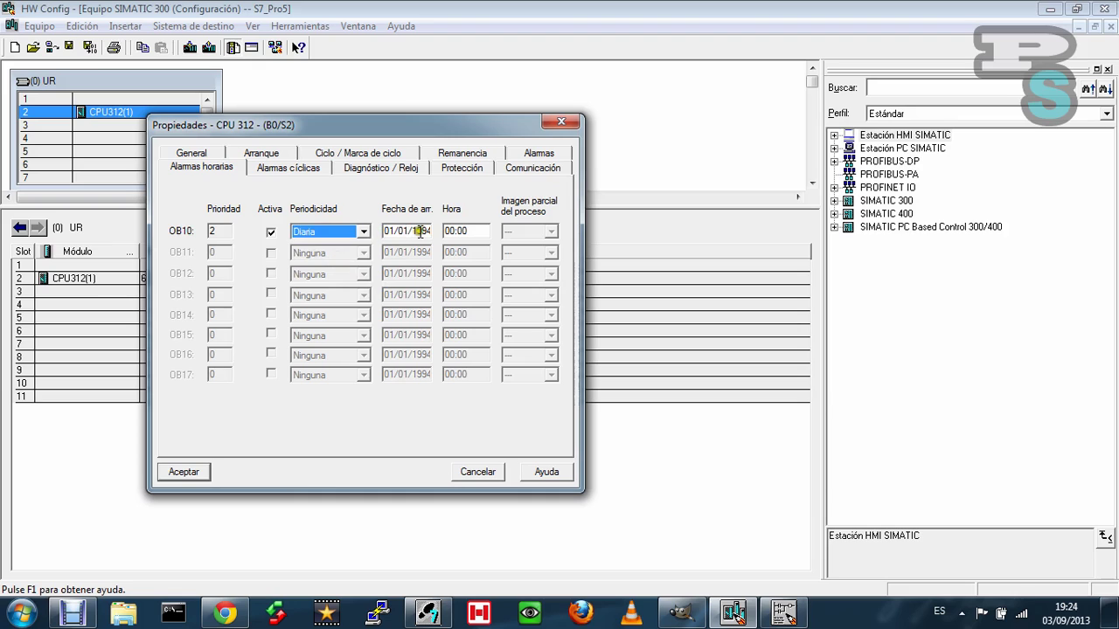
Check OB10's start date and time fields and accept the CPU 312 properties
click(420, 232)
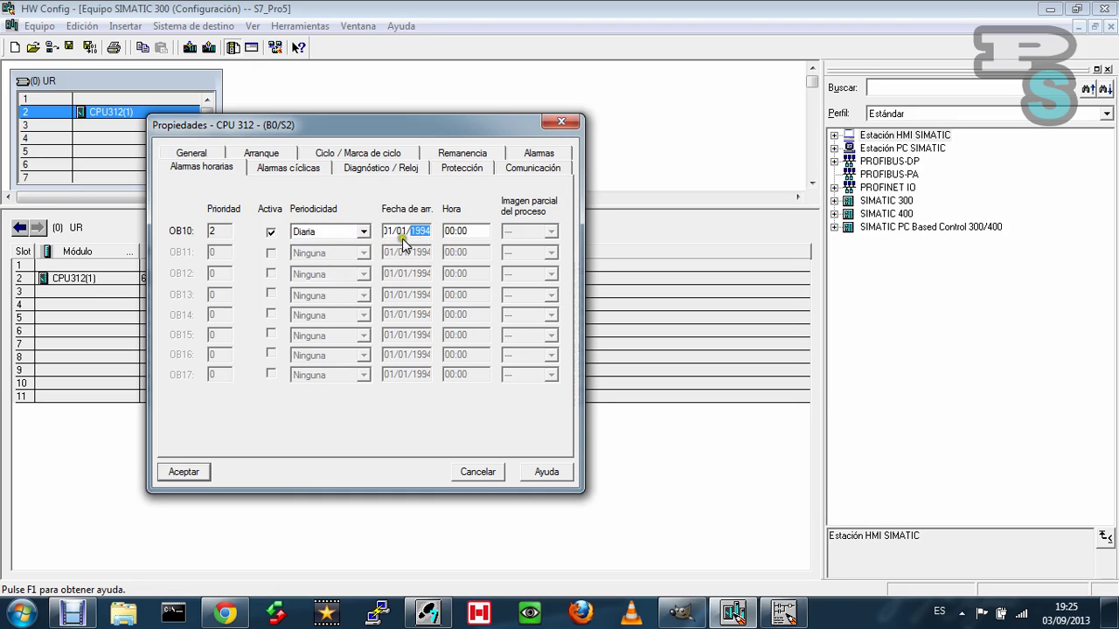
click(470, 229)
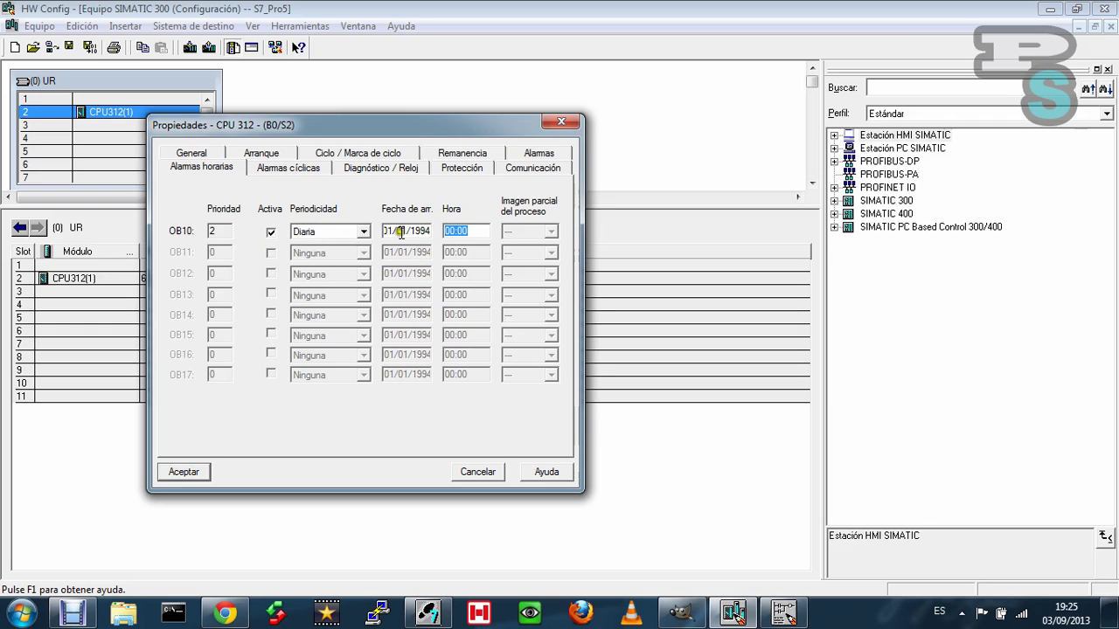
click(448, 231)
click(192, 478)
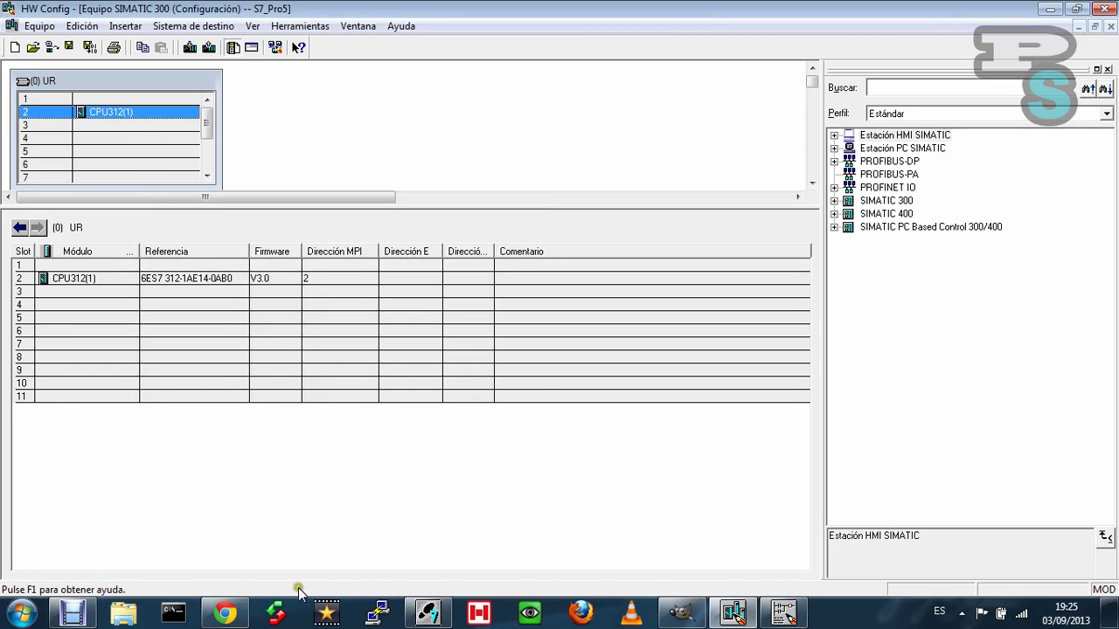
Switch to SIMATIC Manager and insert organization block OB86 in the Bloques folder
click(429, 607)
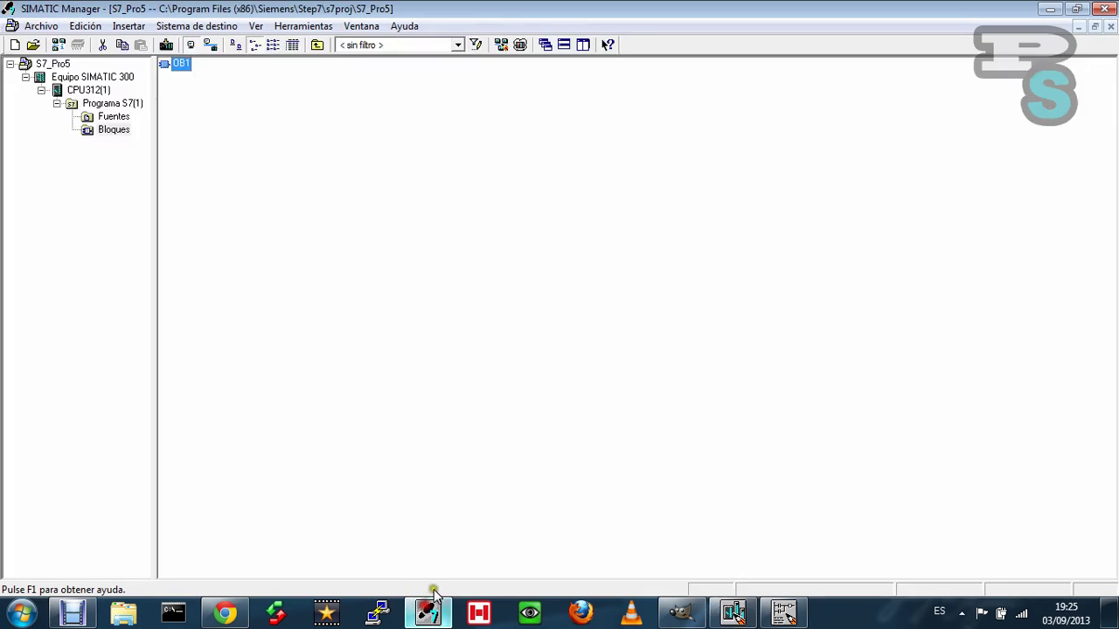
right_click(202, 123)
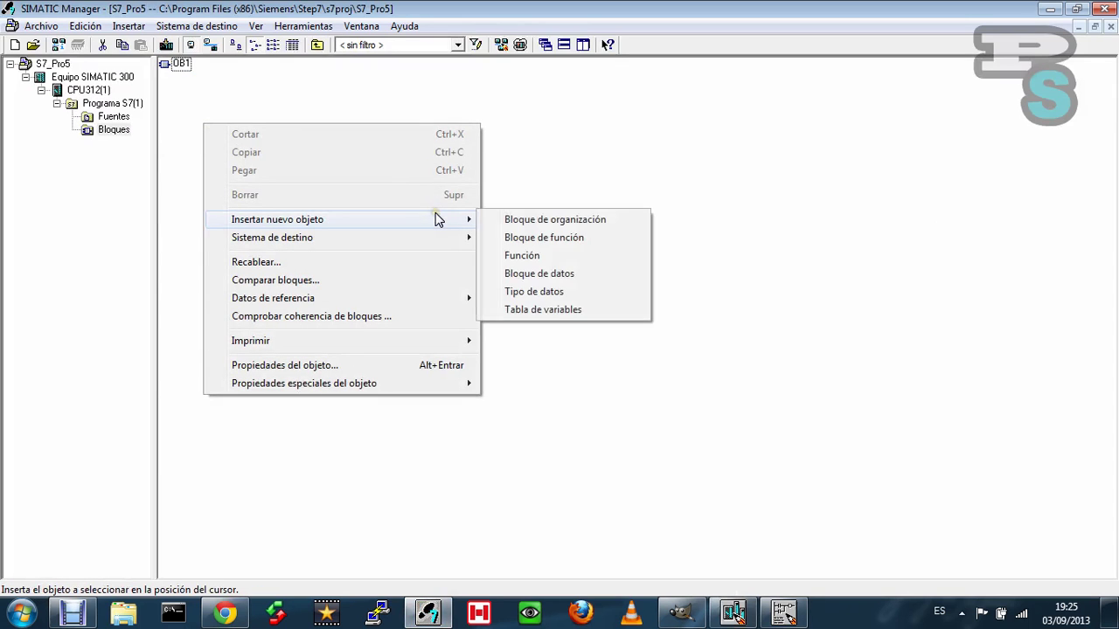
mouse_move(462, 222)
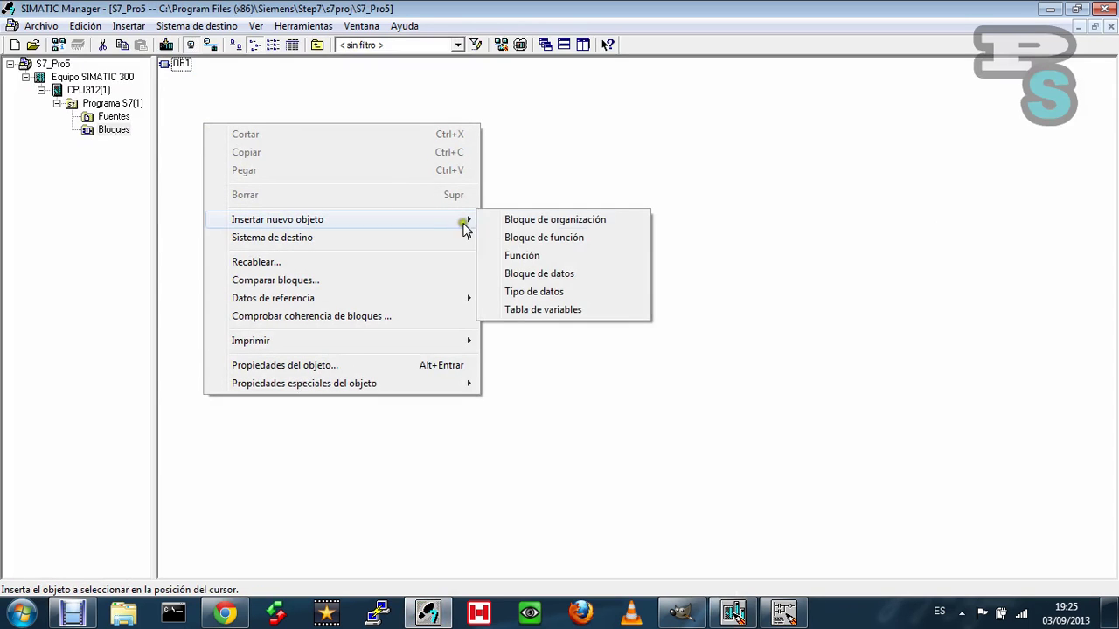
click(543, 223)
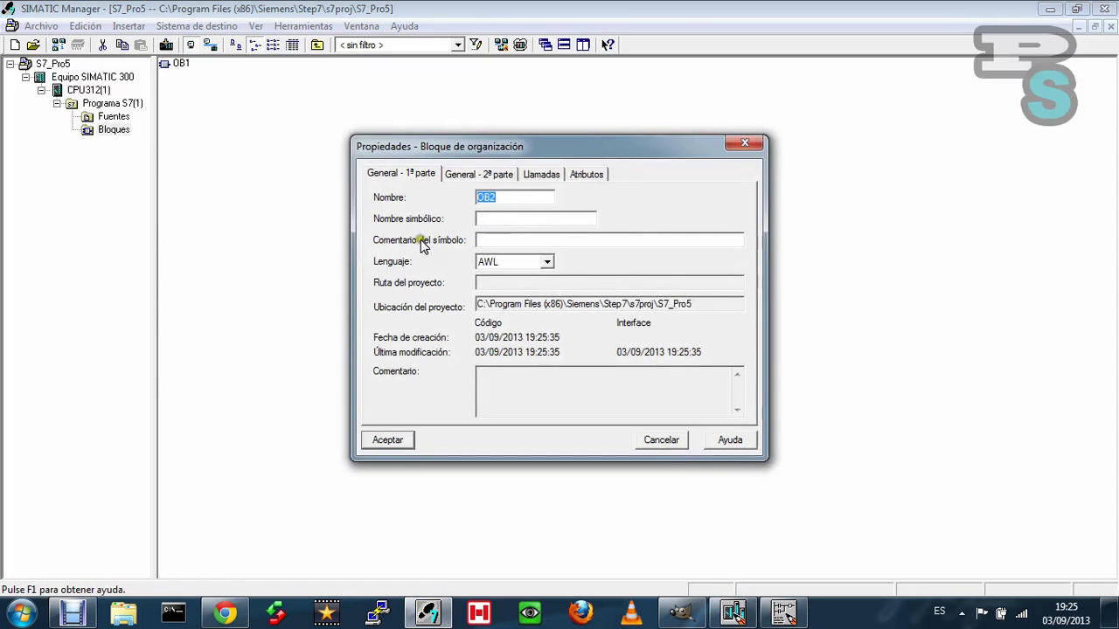
click(513, 199)
key(Return)
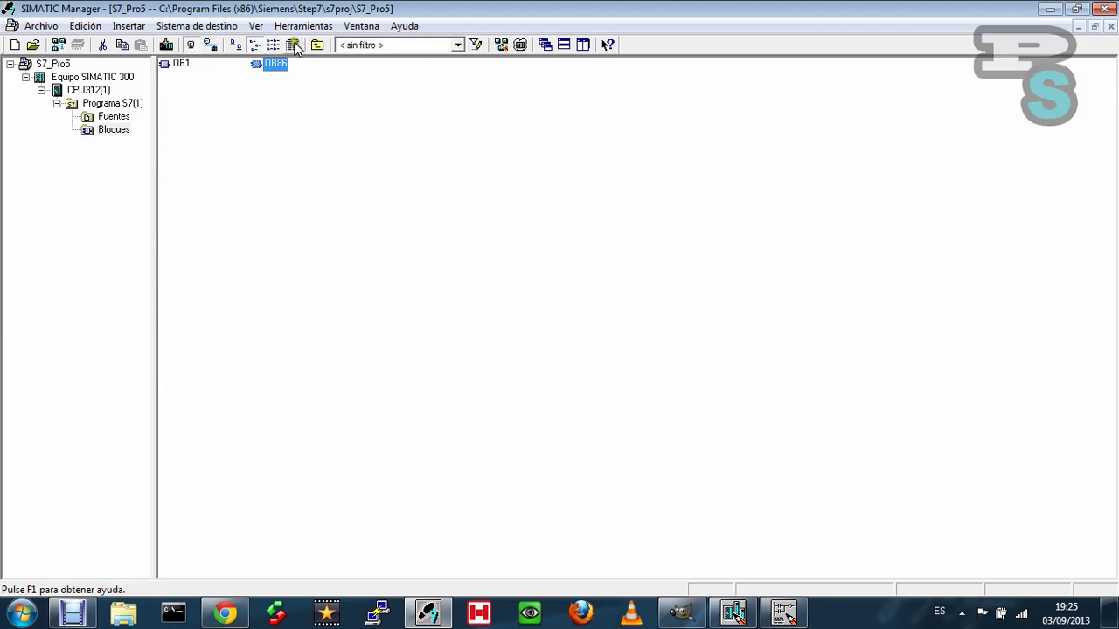
Show the block list with details and insert organization block OB35
click(293, 45)
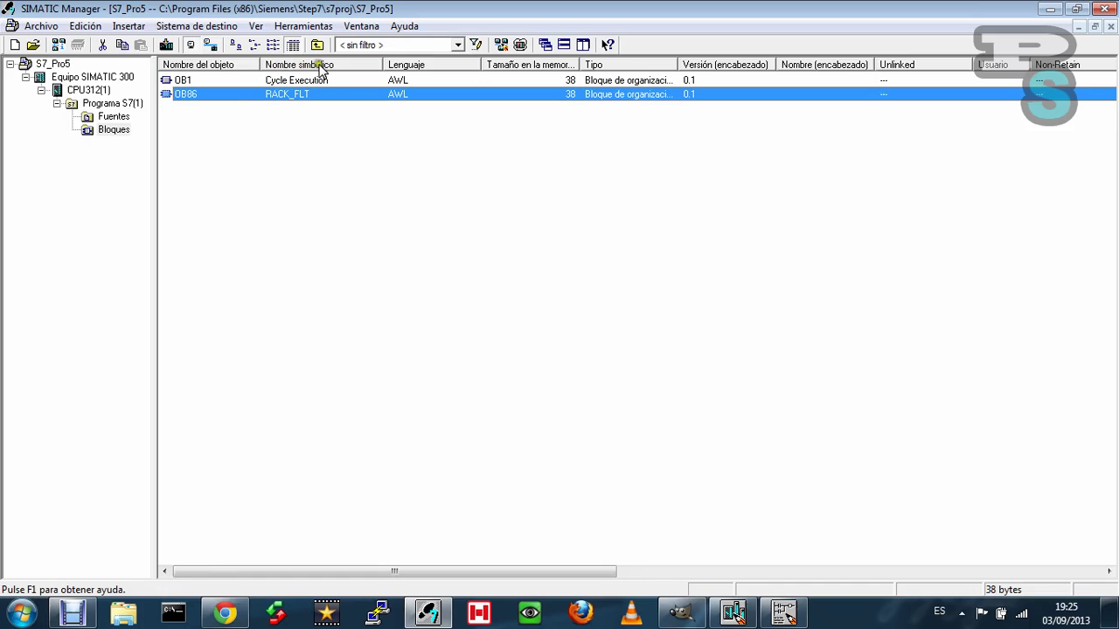
right_click(197, 141)
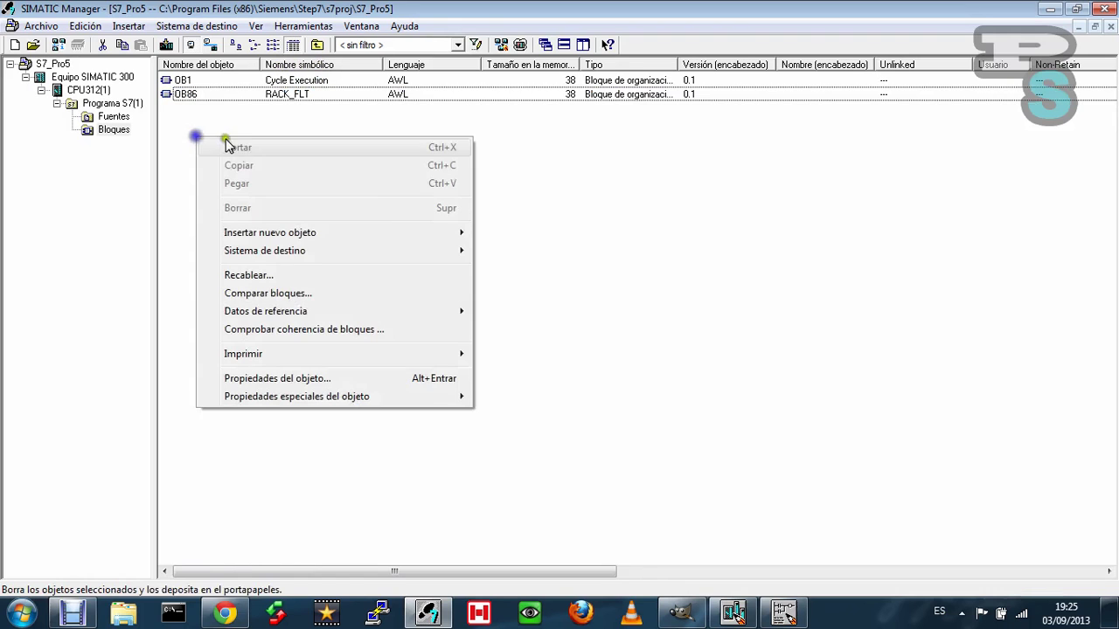
mouse_move(449, 229)
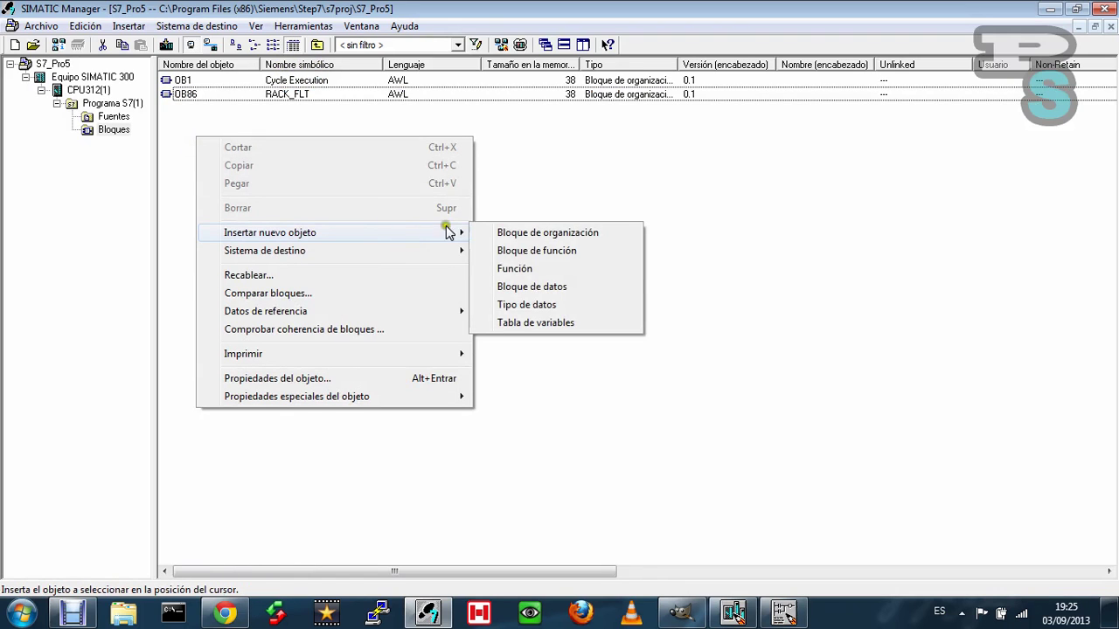
click(516, 234)
text(o)
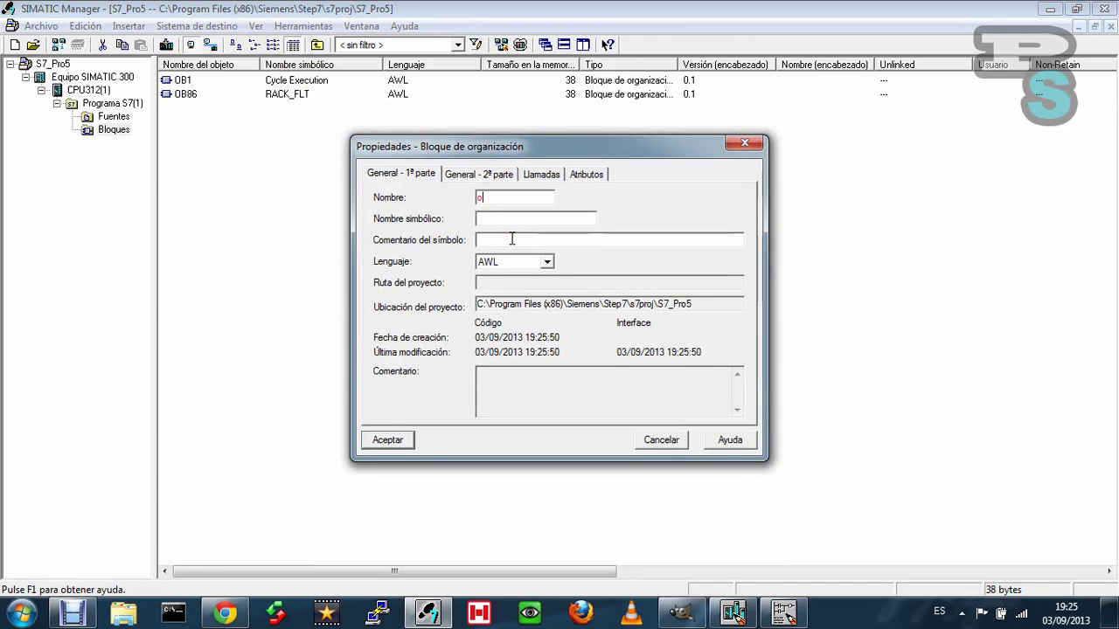
text(b35)
key(Return)
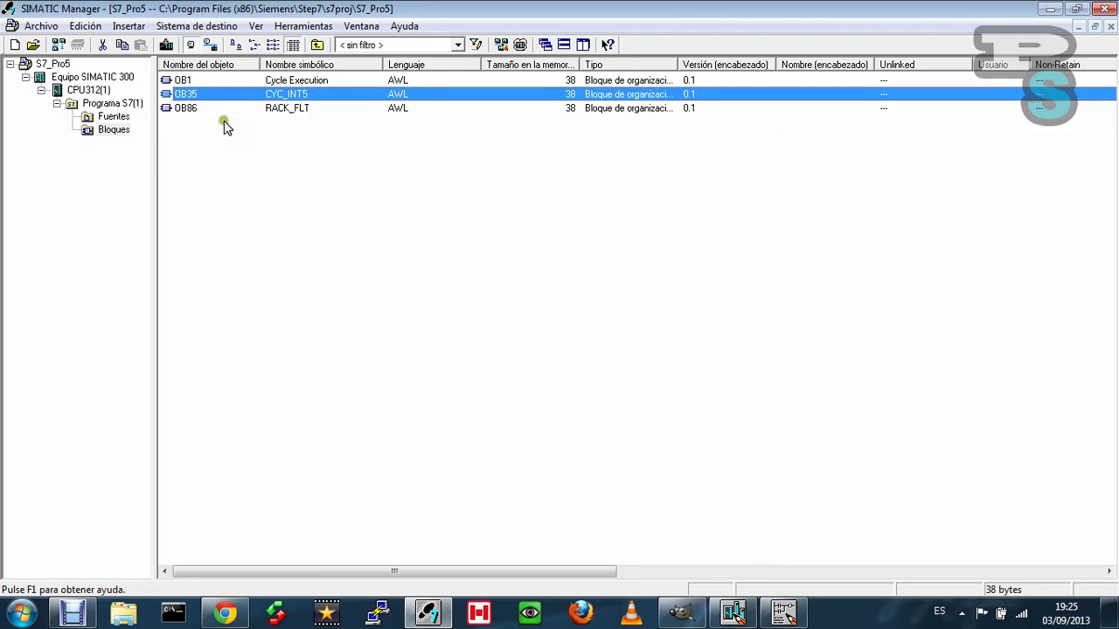
Open OB86 in the KOP/AWL/FUP editor and maximize the editor window
click(259, 108)
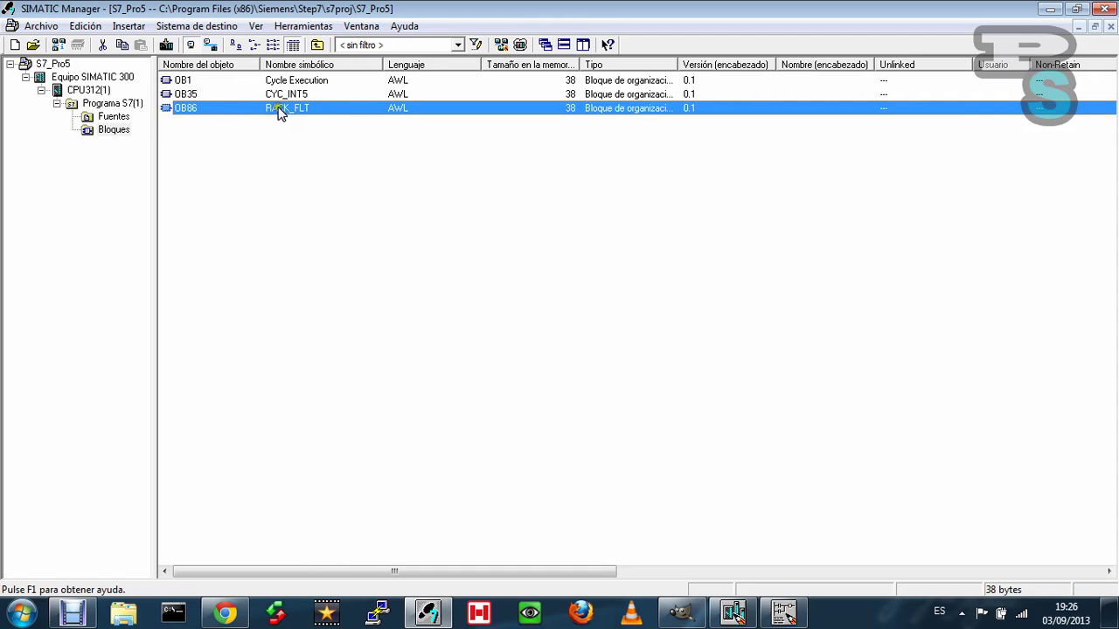
double_click(236, 114)
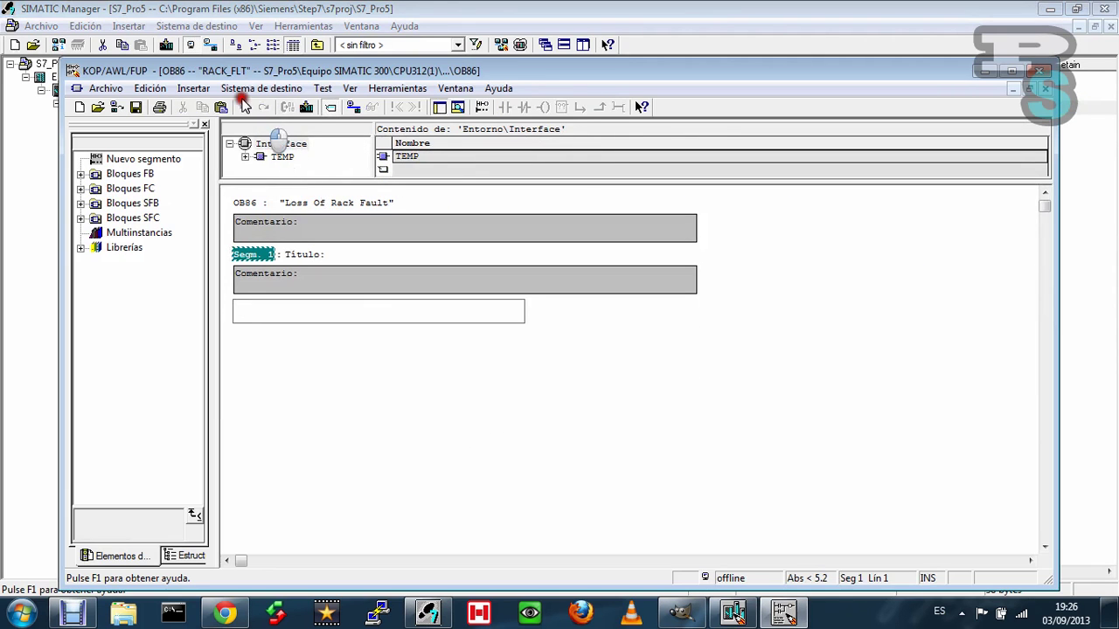
double_click(229, 71)
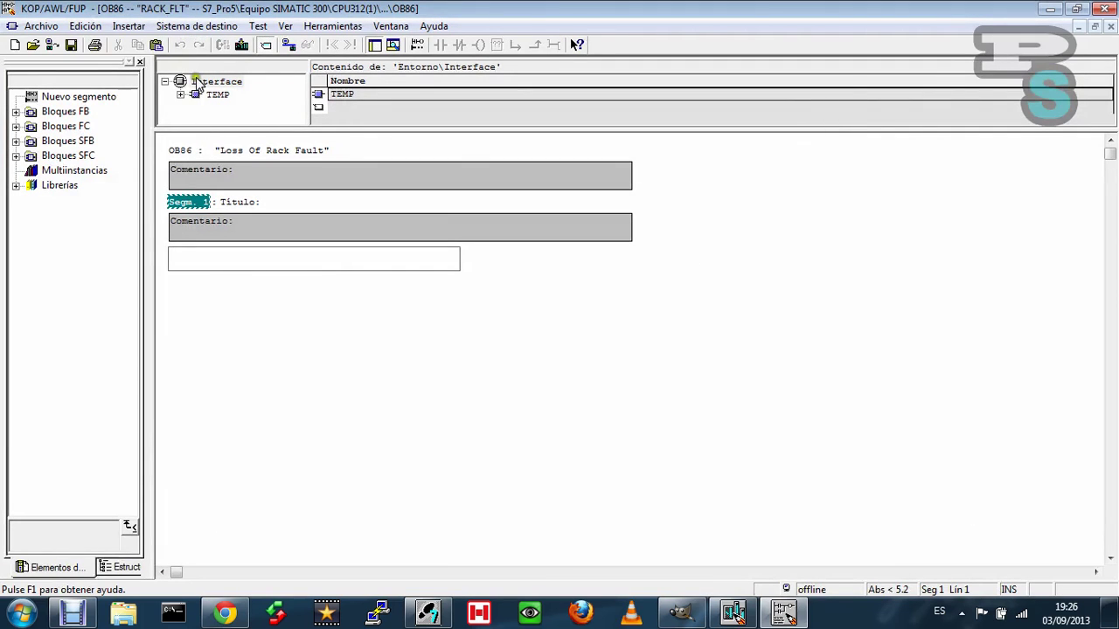
Examine OB86's TEMP variables, including OB86_MDL_ADDR, with the declaration area and Nombre column enlarged
click(181, 95)
drag(233, 129, 304, 259)
click(230, 95)
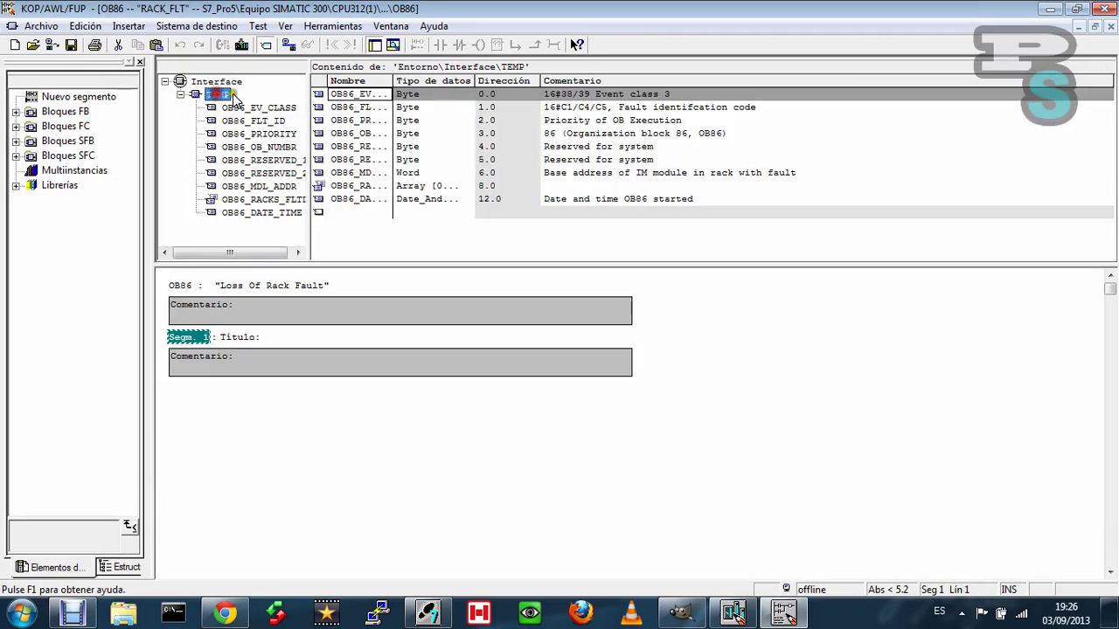
drag(394, 80, 477, 71)
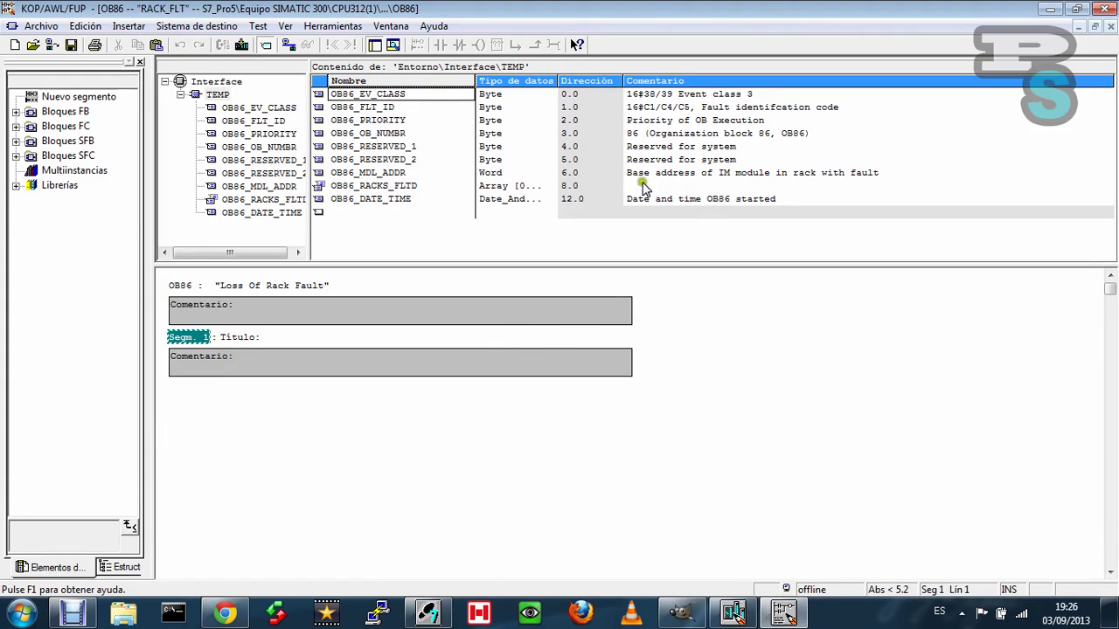
click(385, 173)
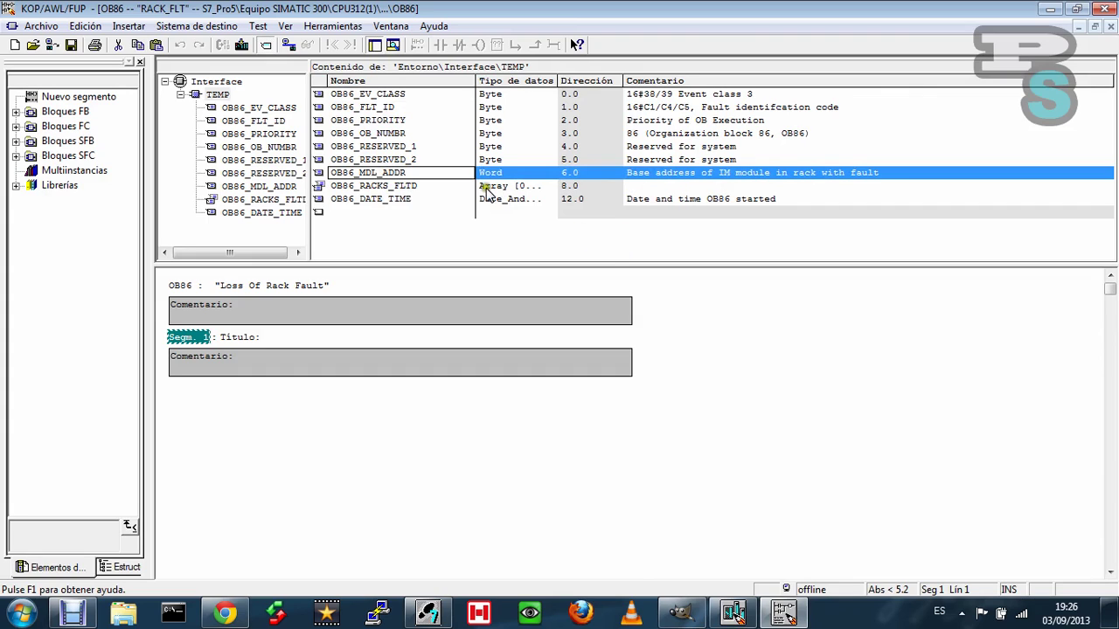
Close OB86 and the KOP/AWL/FUP editor, and point out OB35 and OB86 in the block list
click(1108, 27)
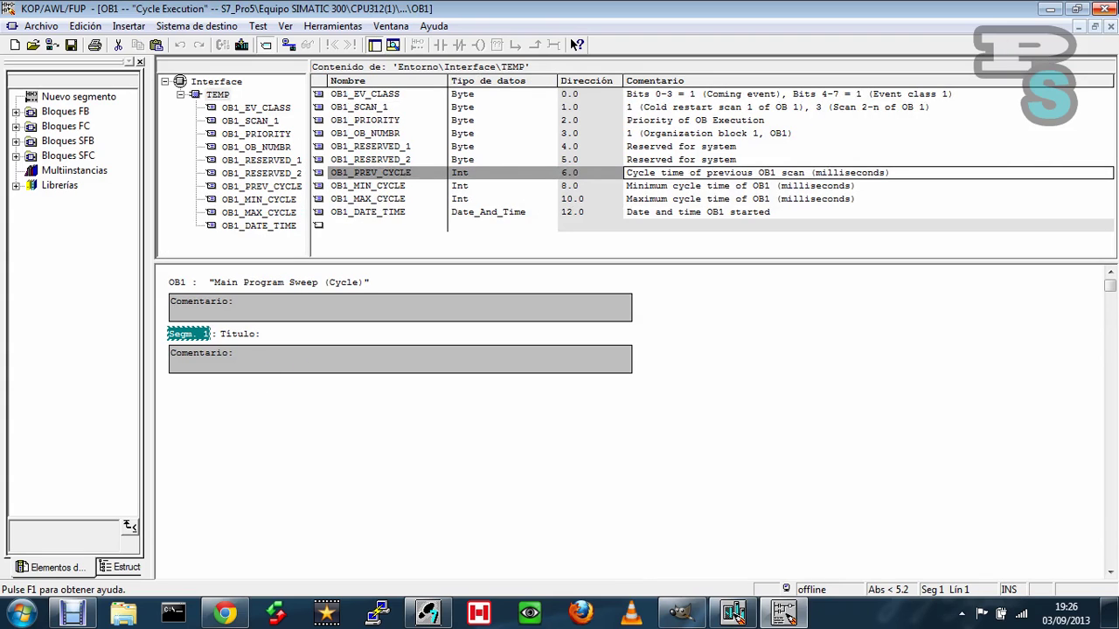
click(1106, 8)
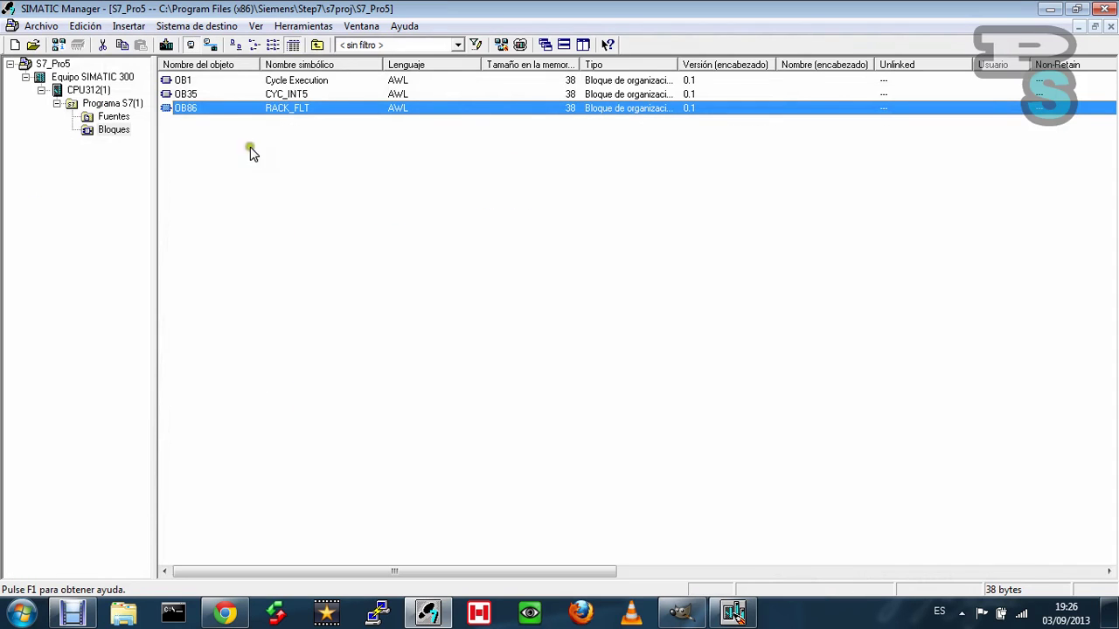
click(190, 96)
click(194, 109)
Try to close the station configuration in HW Config, and switch back to the block list in SIMATIC Manager
click(738, 612)
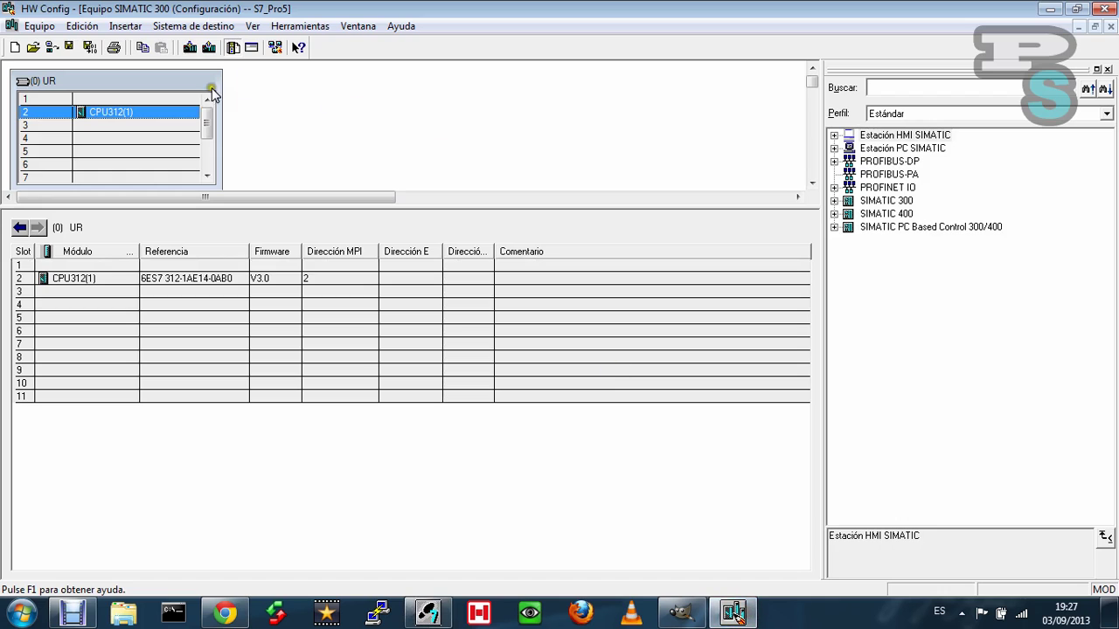
click(1110, 26)
click(584, 341)
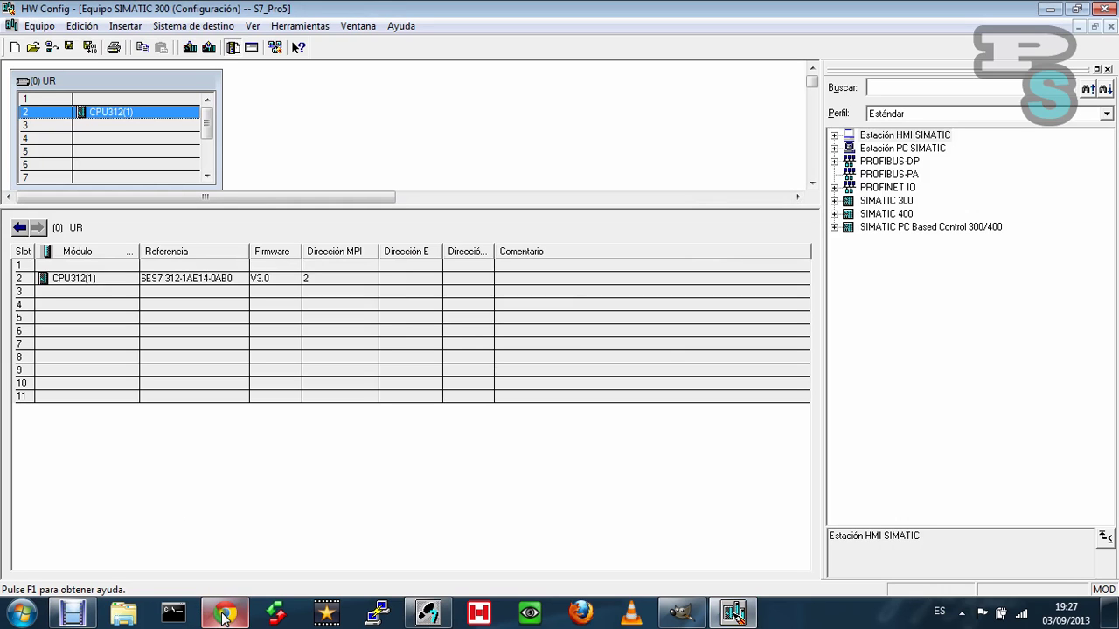
mouse_move(225, 613)
click(427, 612)
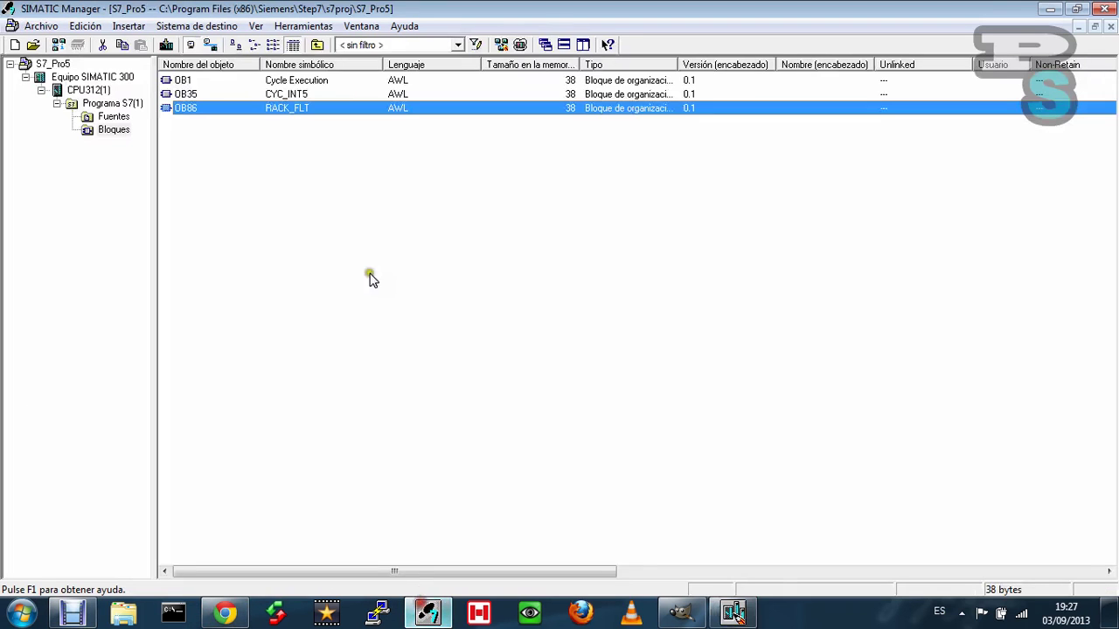